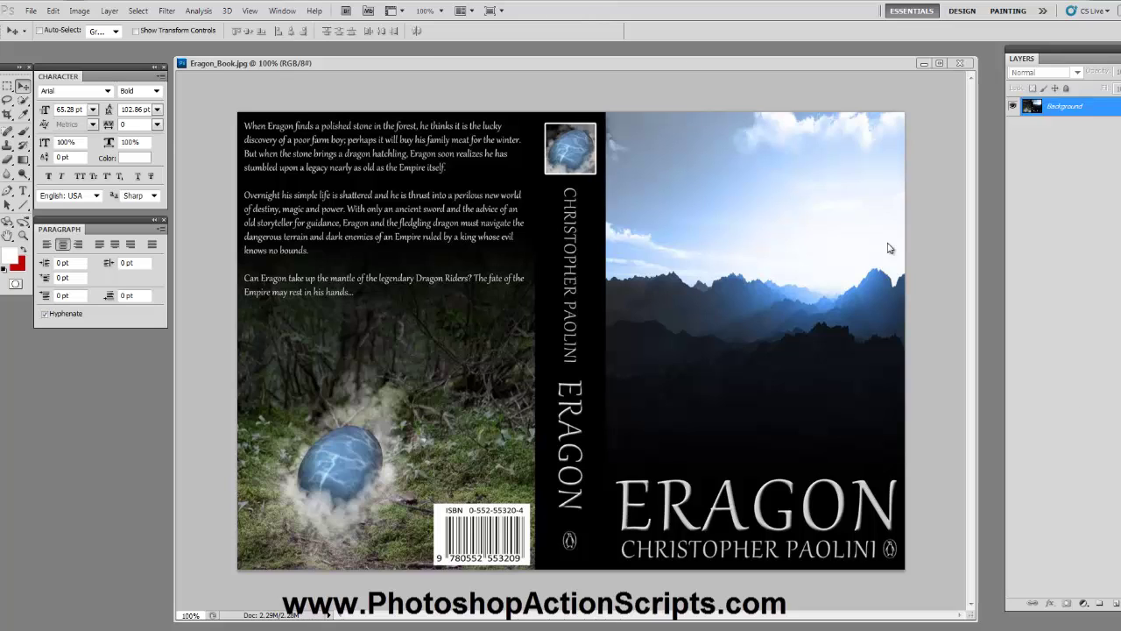
# - Load the "Book Laying - Hard Cover Thick" action set and collapse the earlier copy of that set
pyautogui.click(282, 11)
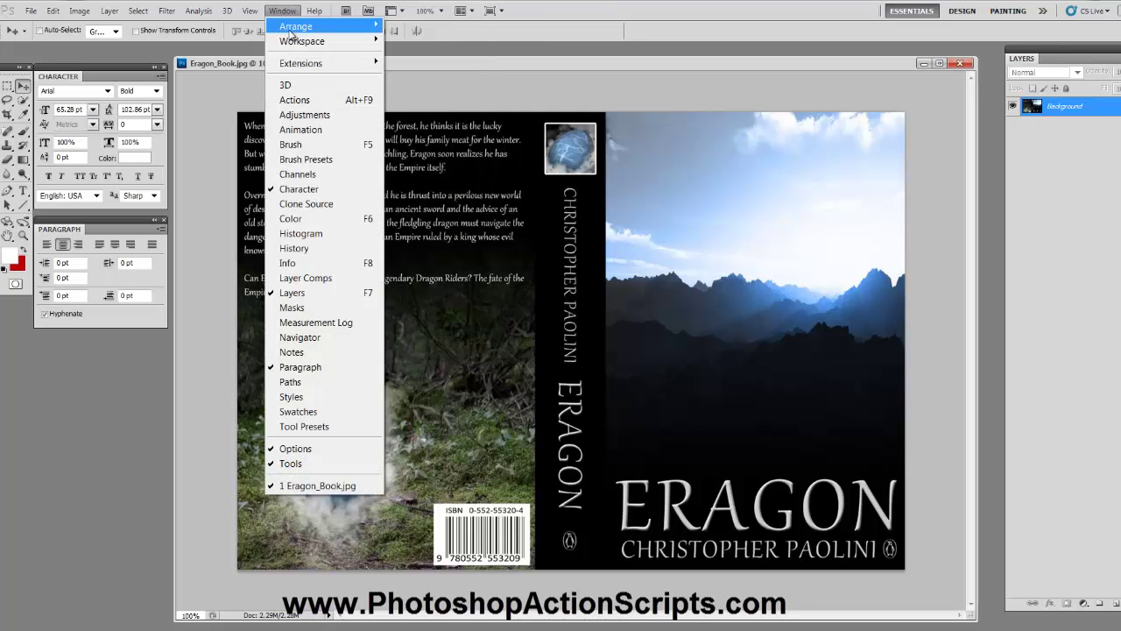
pyautogui.click(306, 101)
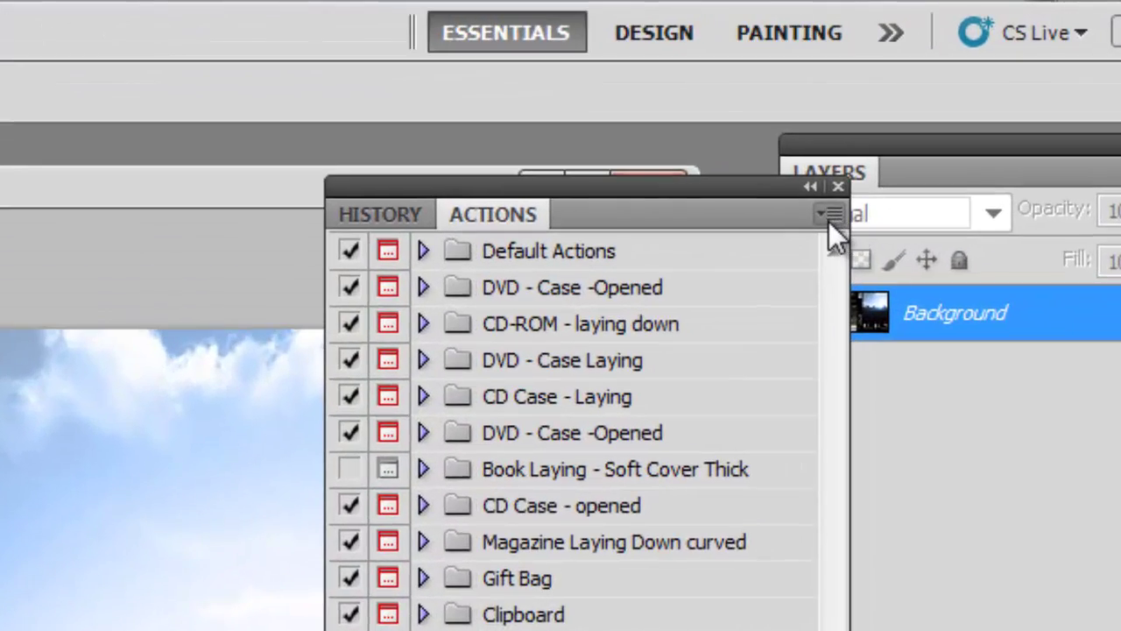
pyautogui.click(828, 221)
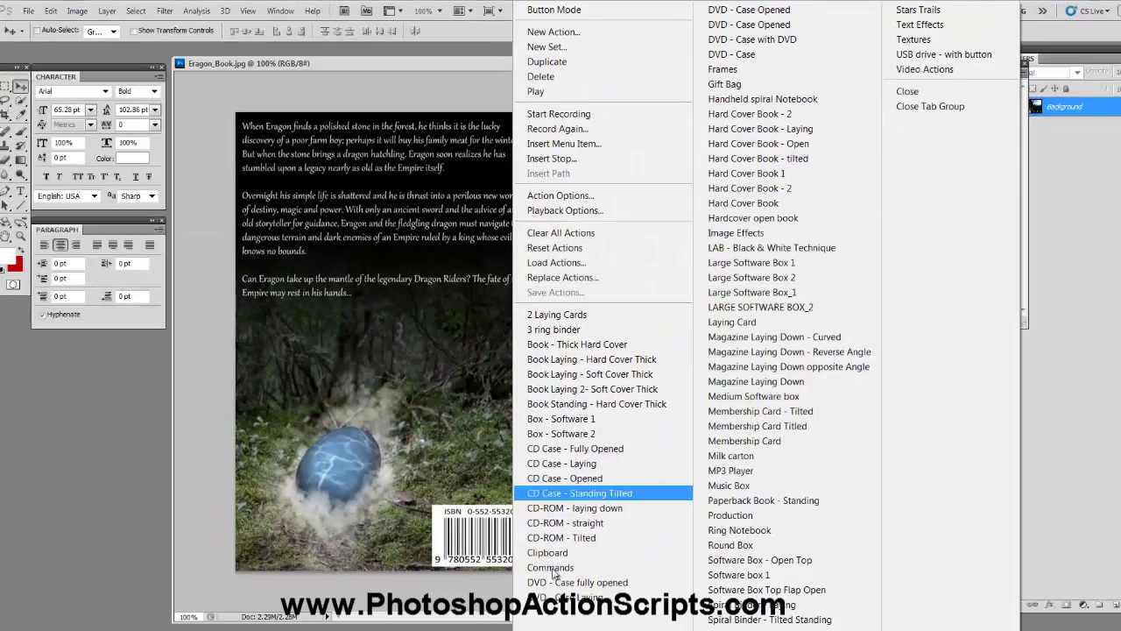
pyautogui.click(617, 366)
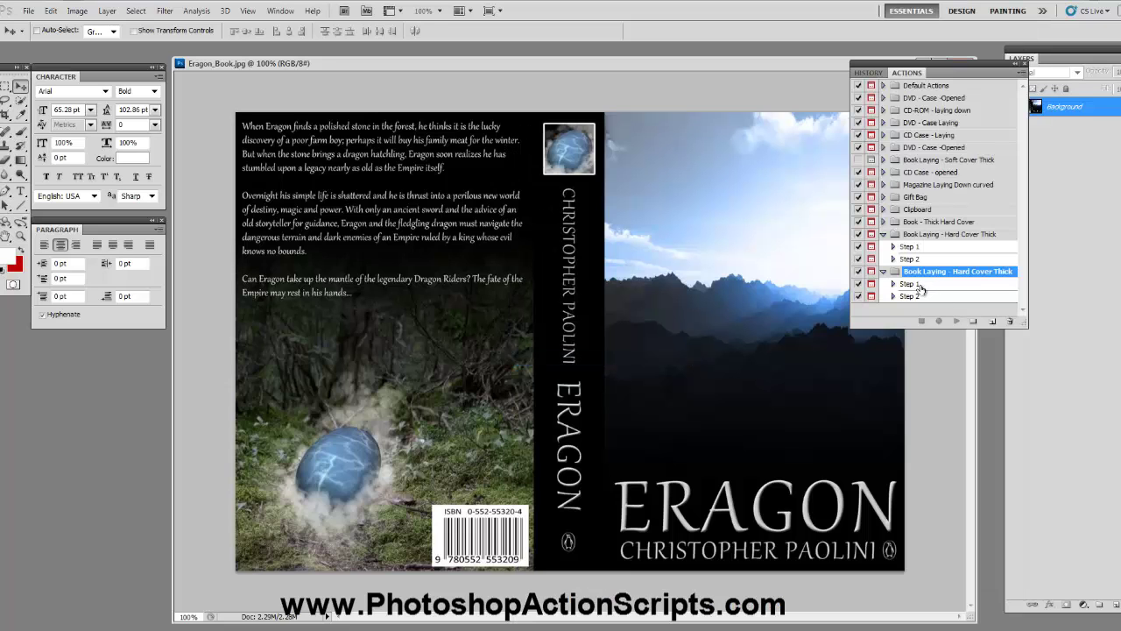
pyautogui.click(883, 233)
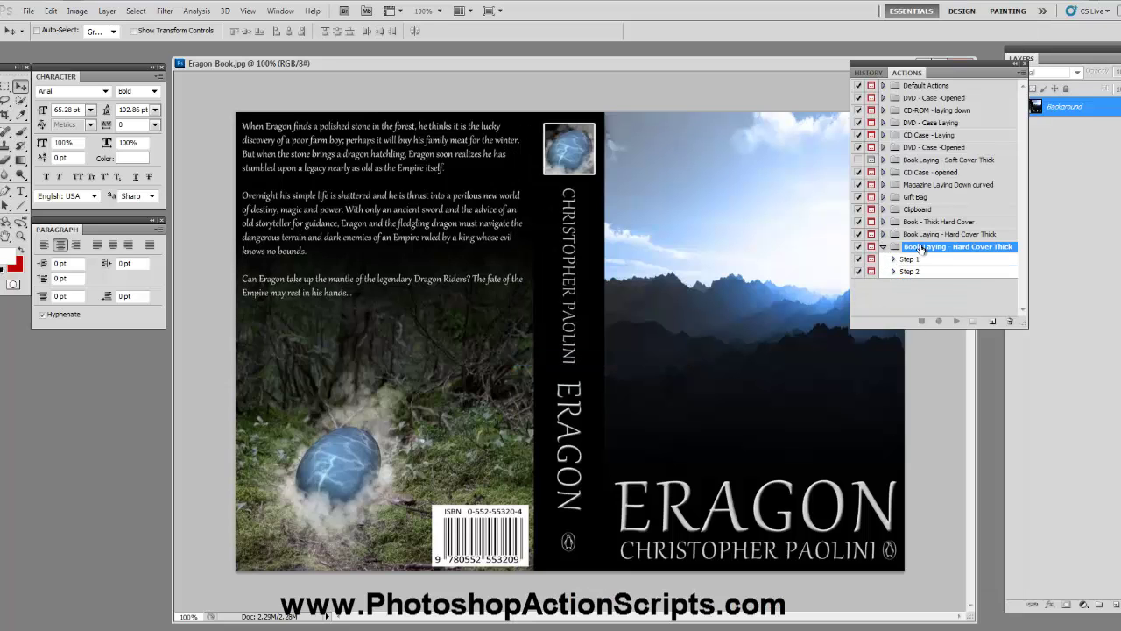
# - Play Step 1 of the newly loaded "Book Laying - Hard Cover Thick" set and dismiss its instruction message
pyautogui.click(908, 261)
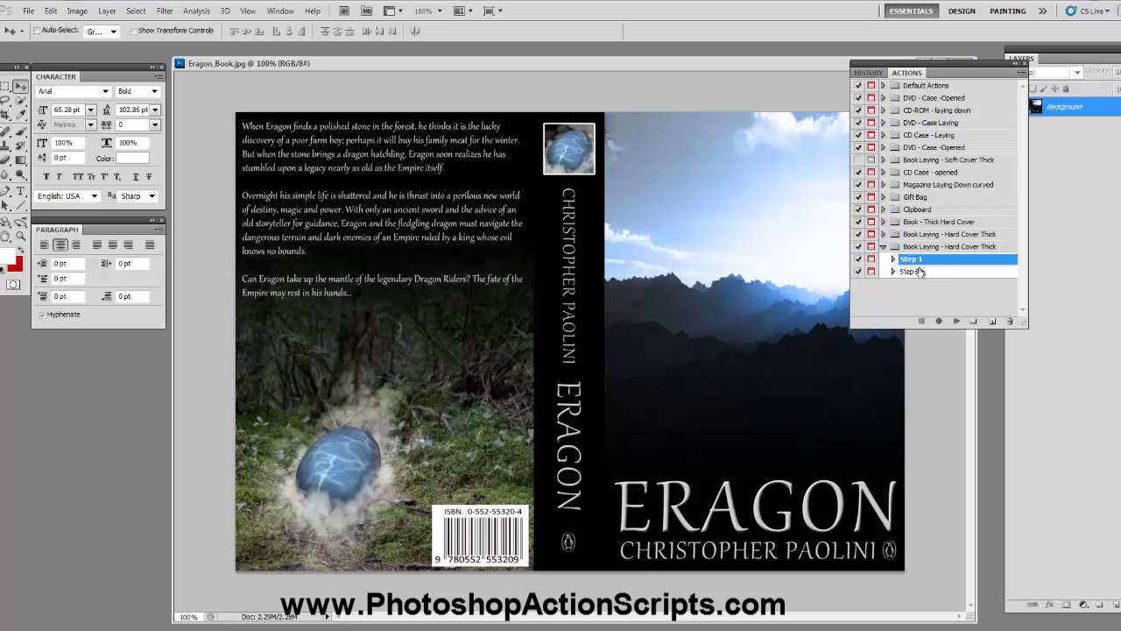
pyautogui.click(956, 322)
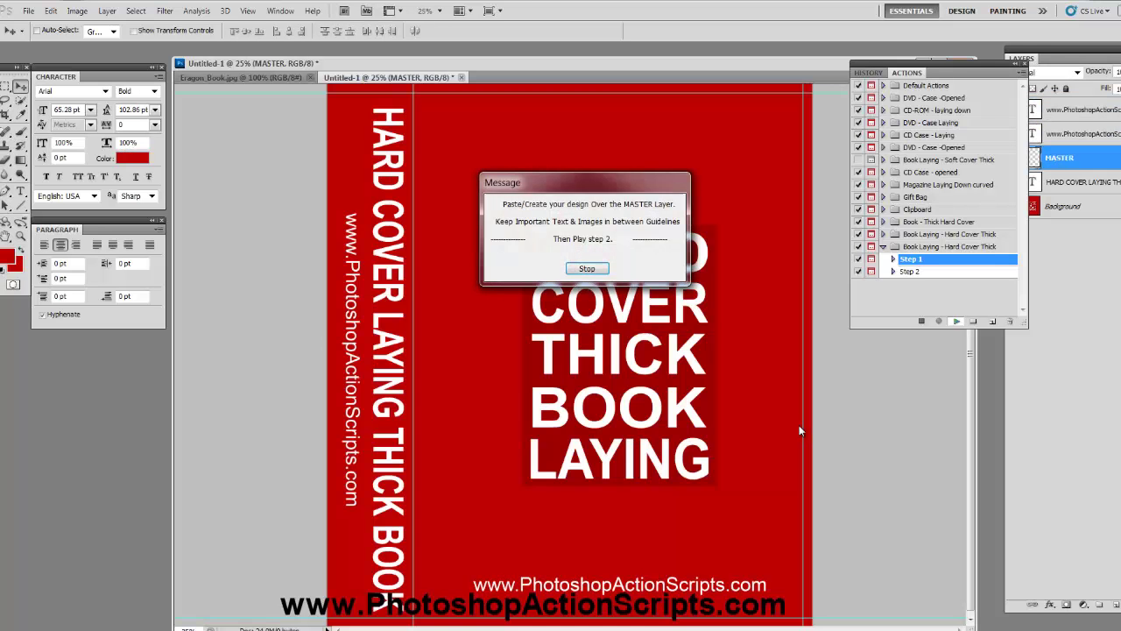
pyautogui.click(594, 270)
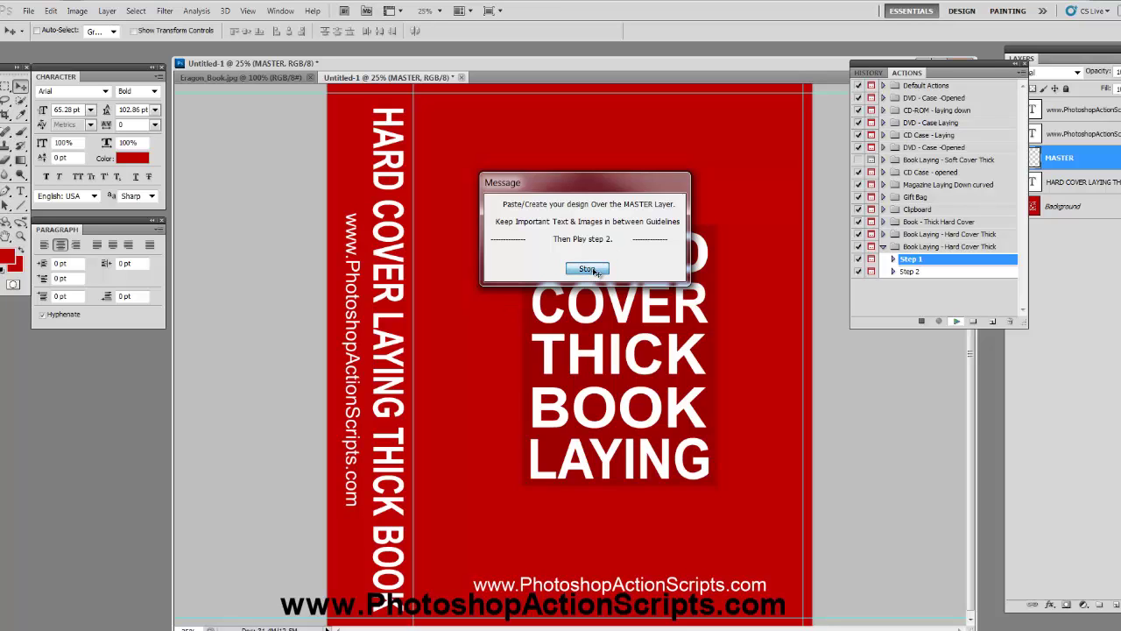
# - Float the book template in its own window and bring Eragon_Book.jpg in front, with the template partly exposed
pyautogui.moveTo(397, 77)
pyautogui.mouseDown()
pyautogui.moveTo(399, 105)
pyautogui.moveTo(404, 93)
pyautogui.mouseUp()
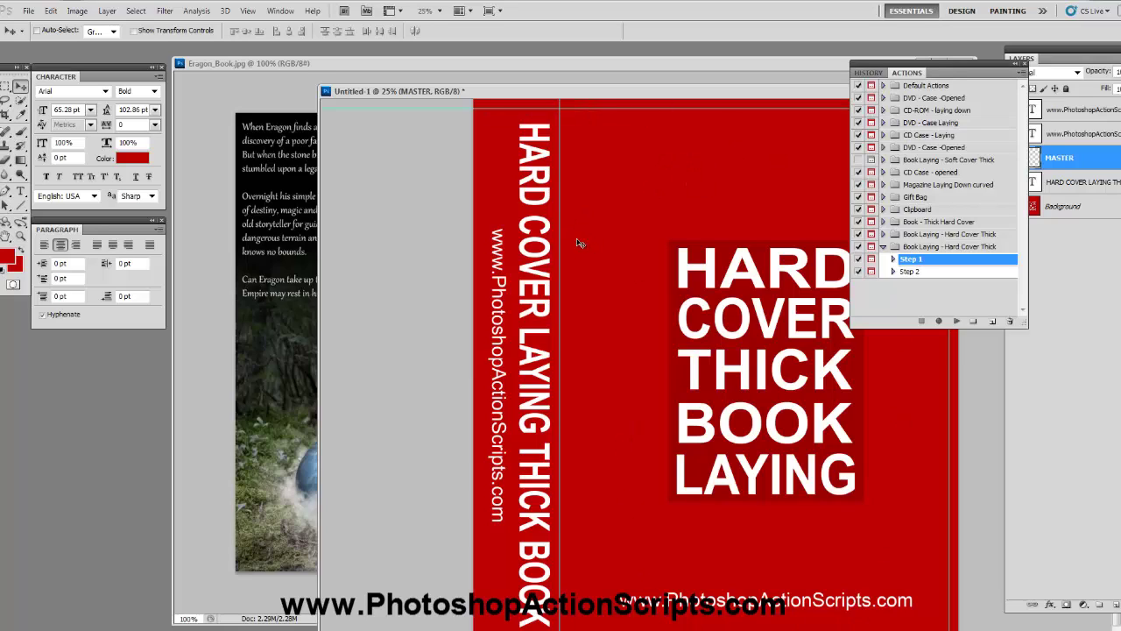
pyautogui.click(416, 68)
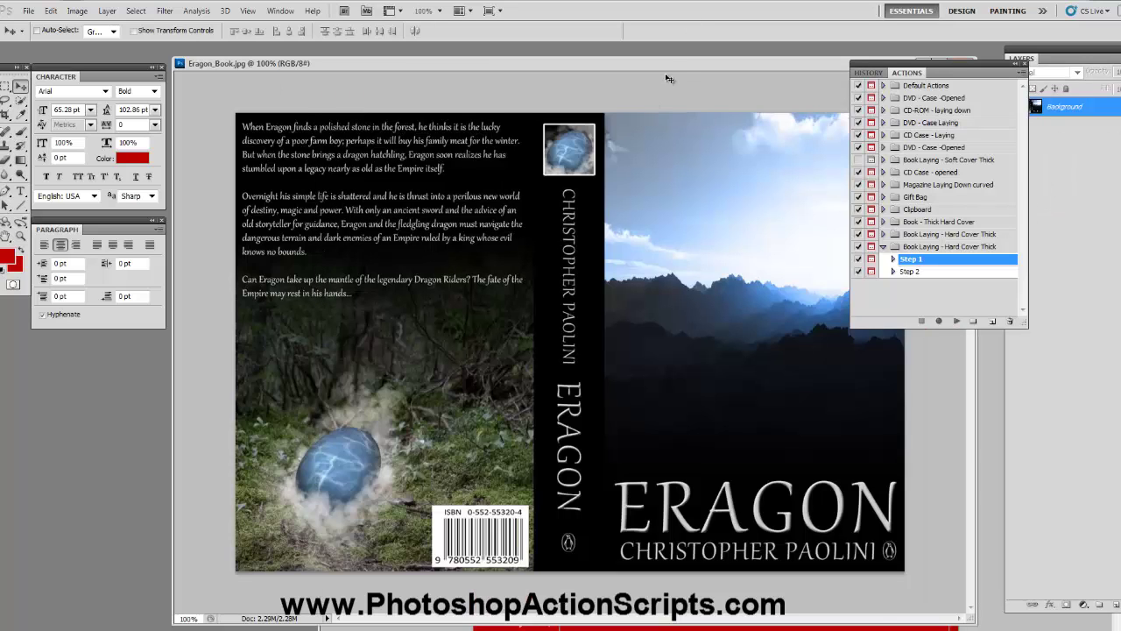
pyautogui.moveTo(566, 63); pyautogui.dragTo(468, 76)
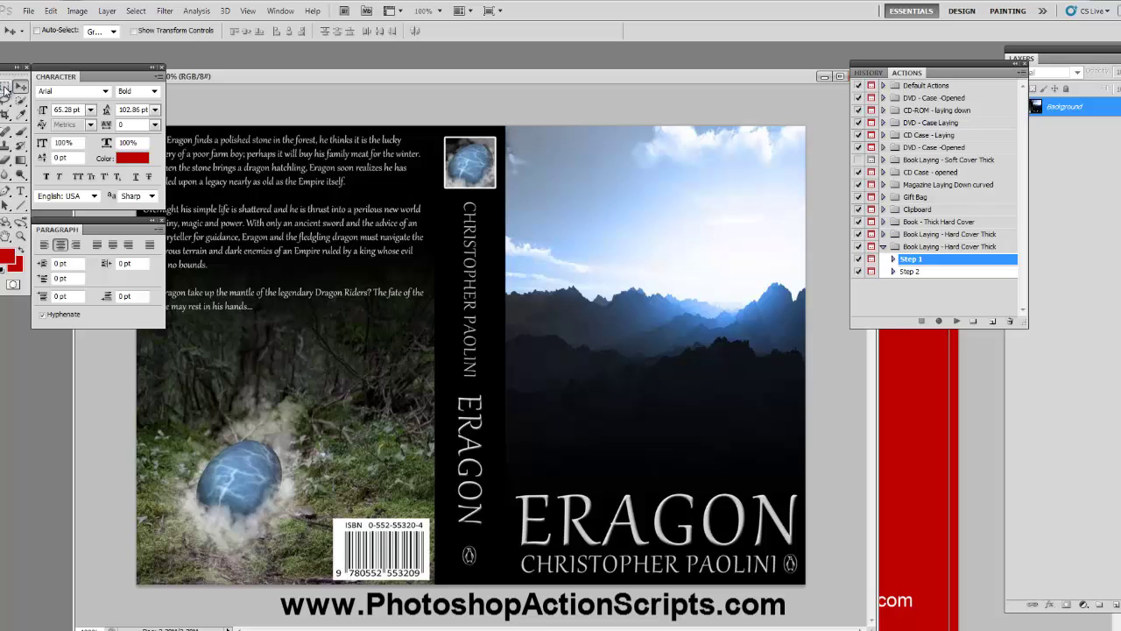
# - Select the front cover of Eragon_Book.jpg with the Rectangular Marquee and copy it to a new layer
pyautogui.click(6, 88)
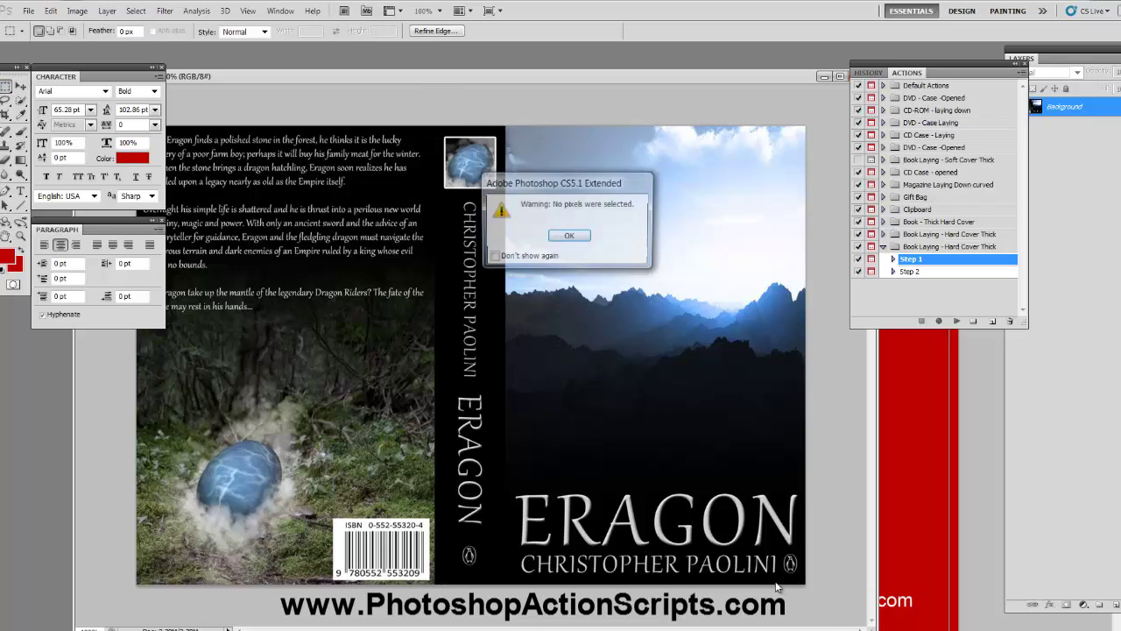
pyautogui.press('Return')
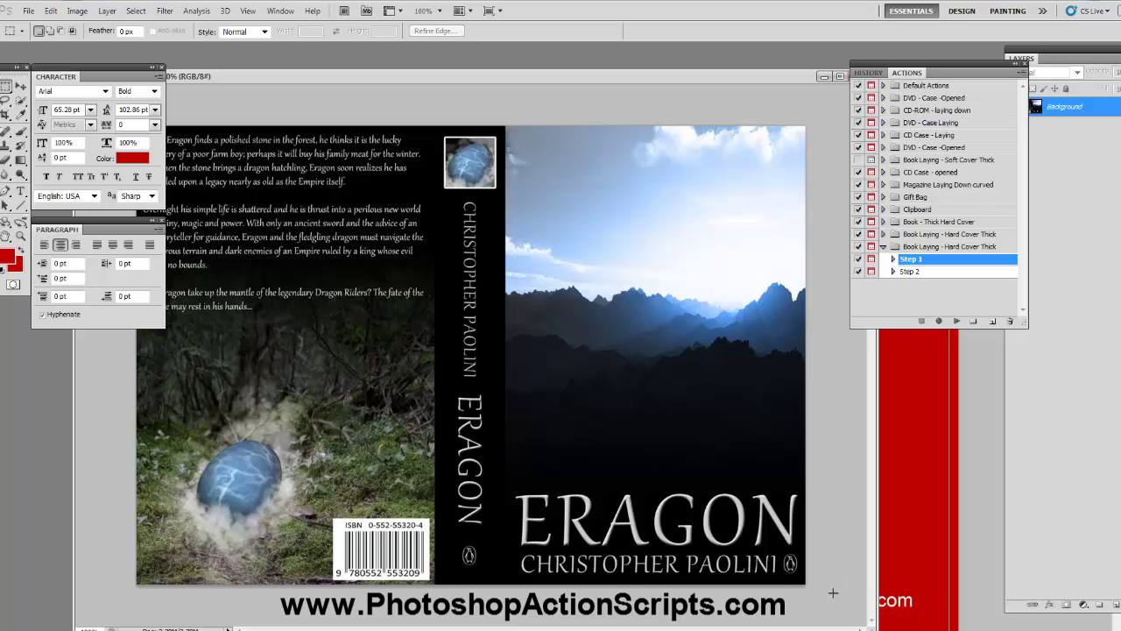
pyautogui.moveTo(808, 587); pyautogui.dragTo(506, 120)
pyautogui.rightClick(640, 275)
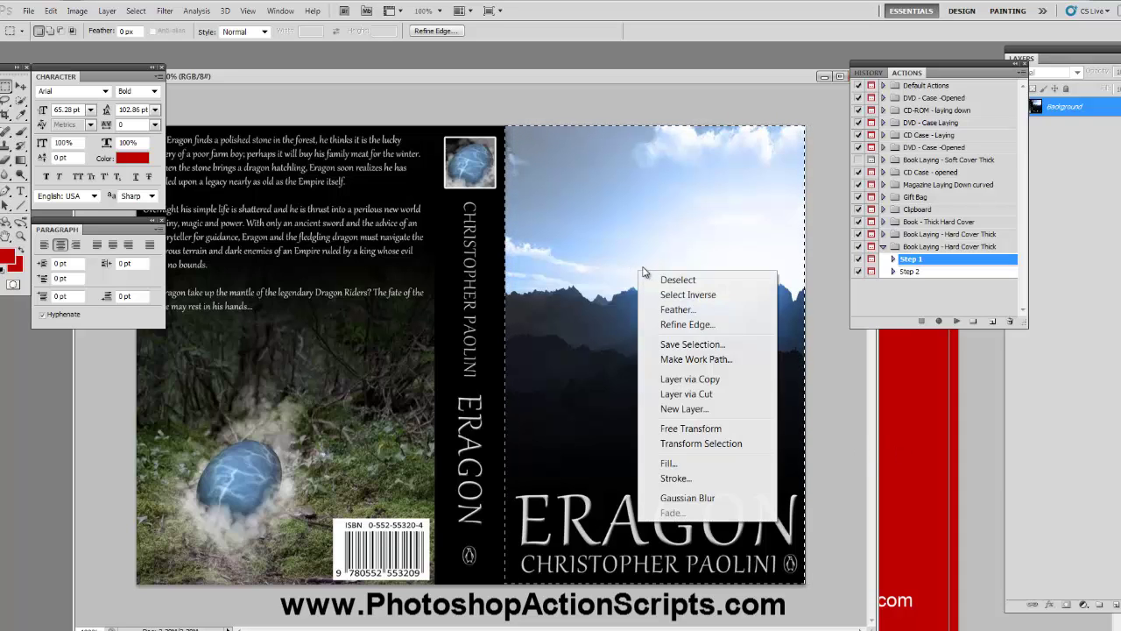
pyautogui.click(701, 380)
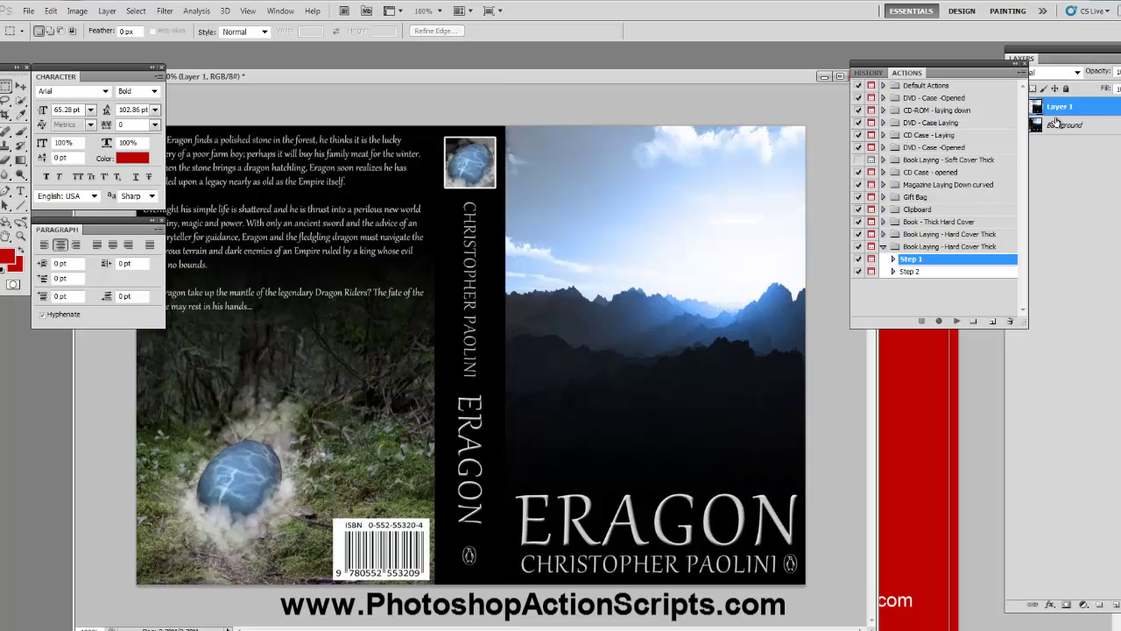
# - Copy the front cover layer into the book template and align it to the top-left corner of the front cover area
pyautogui.moveTo(1061, 110); pyautogui.dragTo(906, 426)
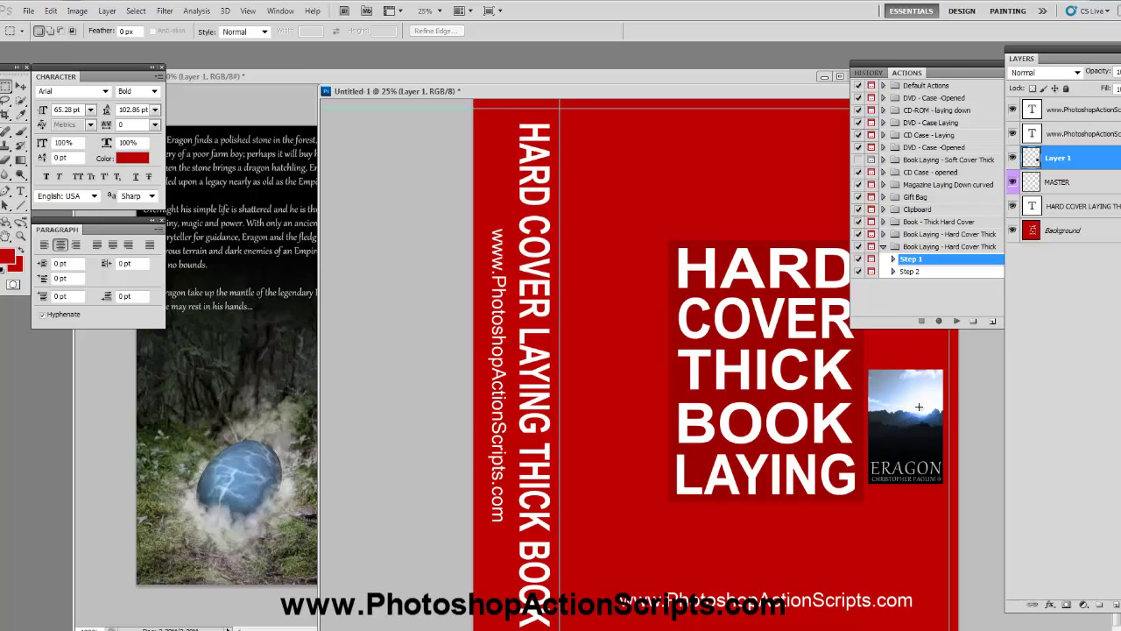
pyautogui.click(21, 88)
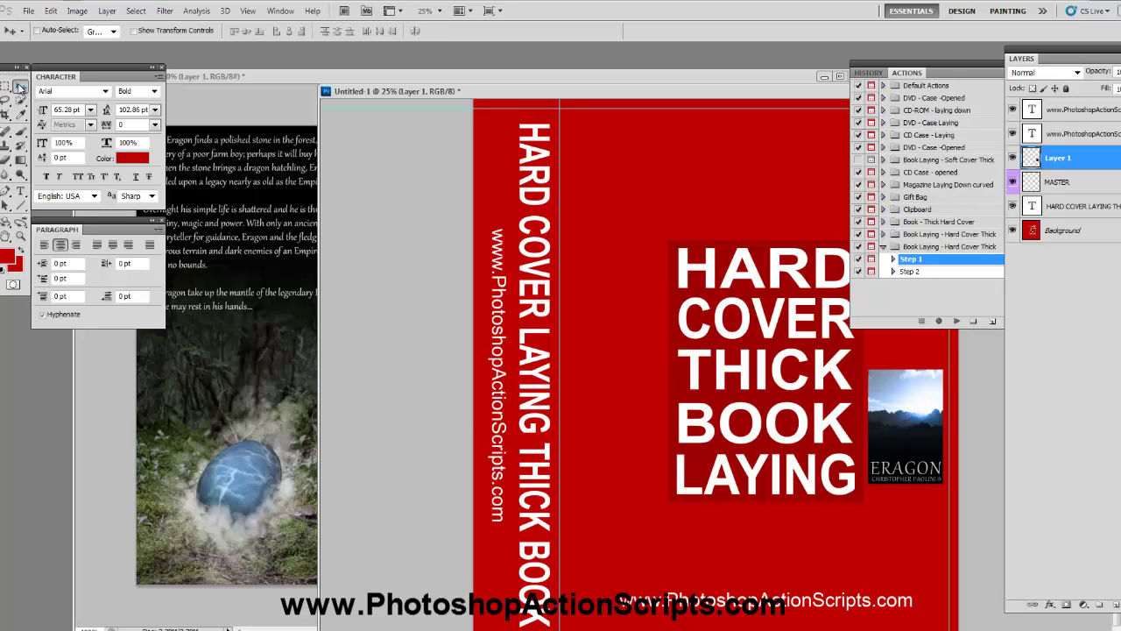
pyautogui.moveTo(894, 422); pyautogui.dragTo(593, 150)
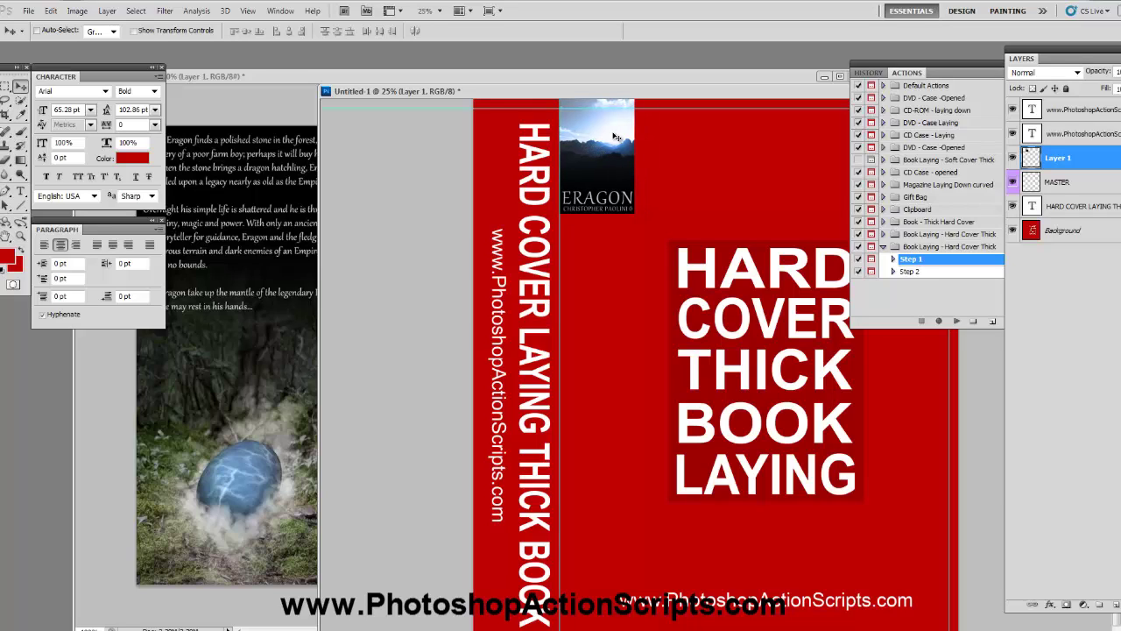
# - Scale the front cover layer to about 530% wide and 474% high so it fills the template's front area, and apply the transformation
pyautogui.hotkey('ctrl', 't')
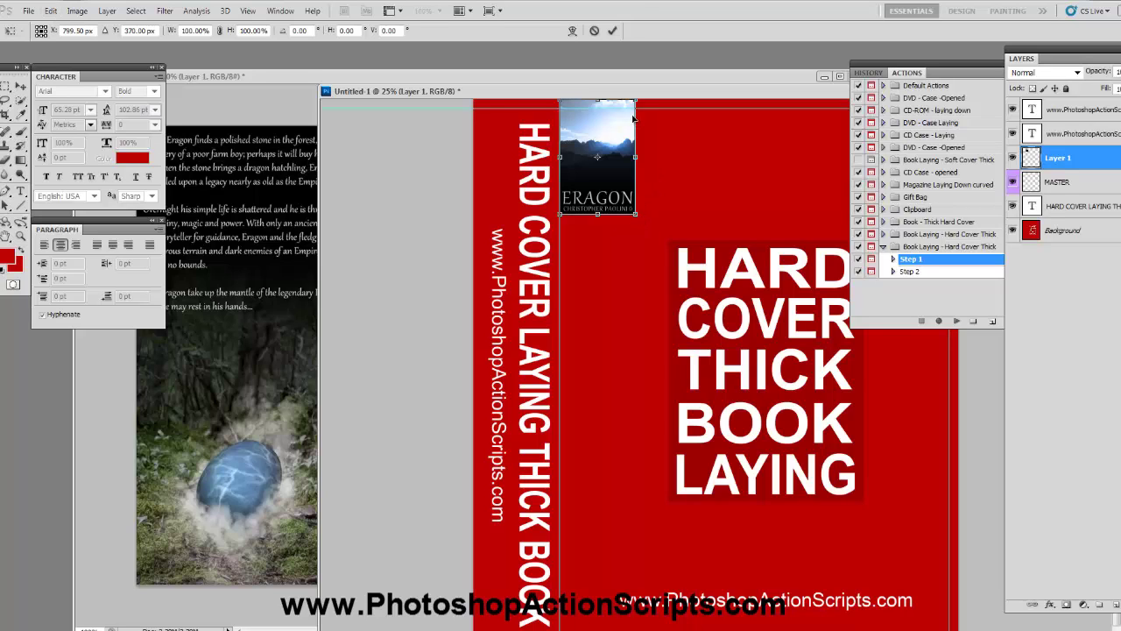
pyautogui.moveTo(629, 90); pyautogui.dragTo(561, 63)
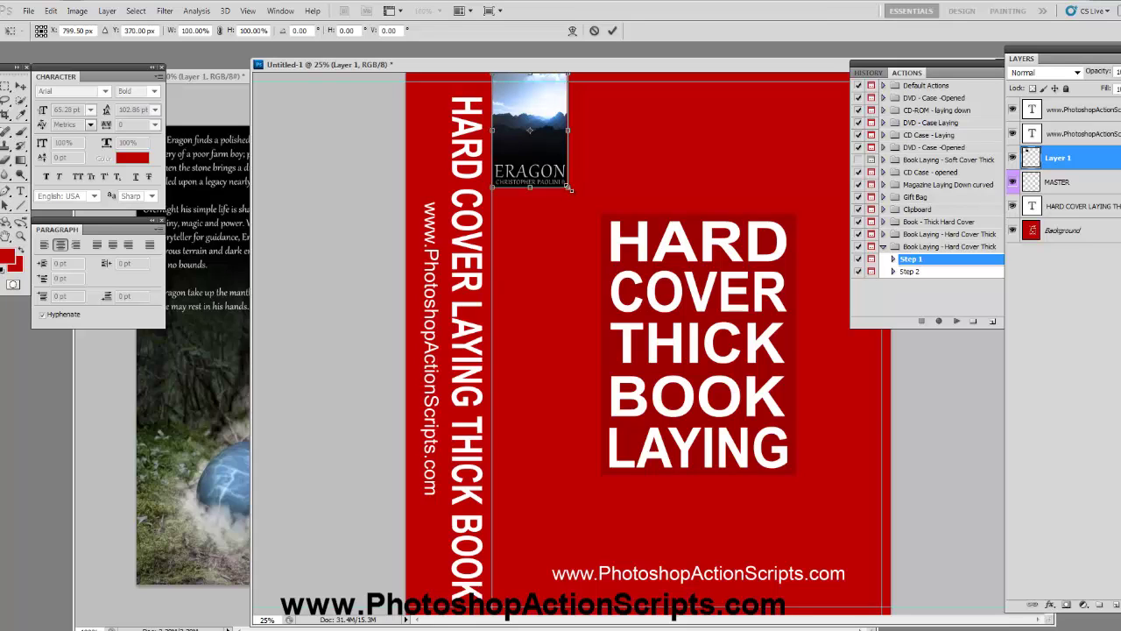
pyautogui.moveTo(575, 222); pyautogui.dragTo(892, 615)
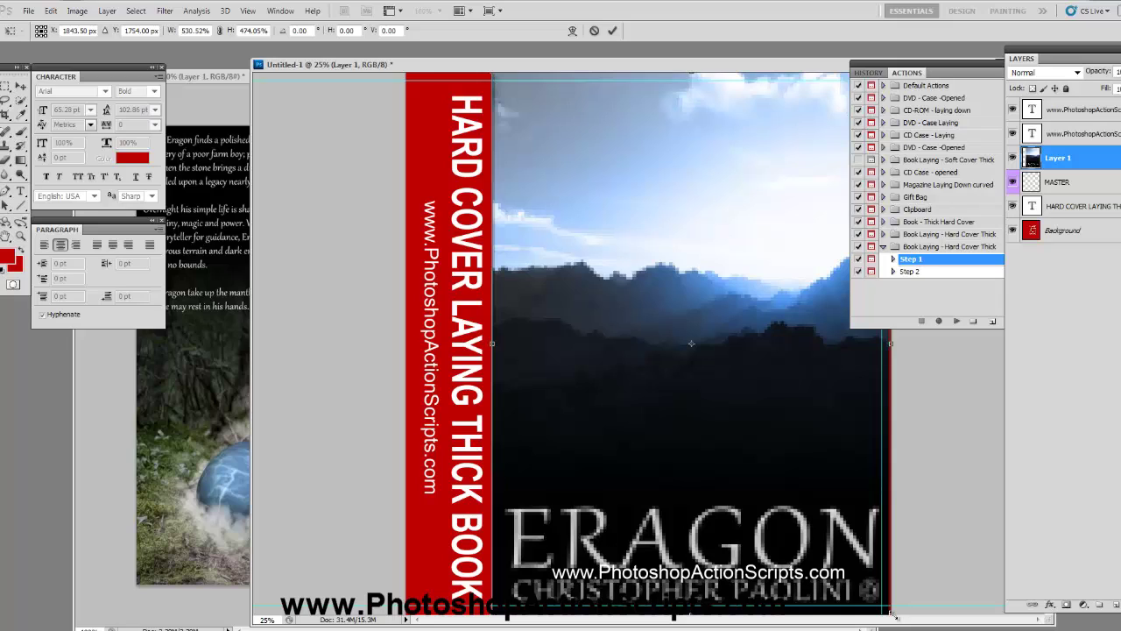
pyautogui.click(19, 87)
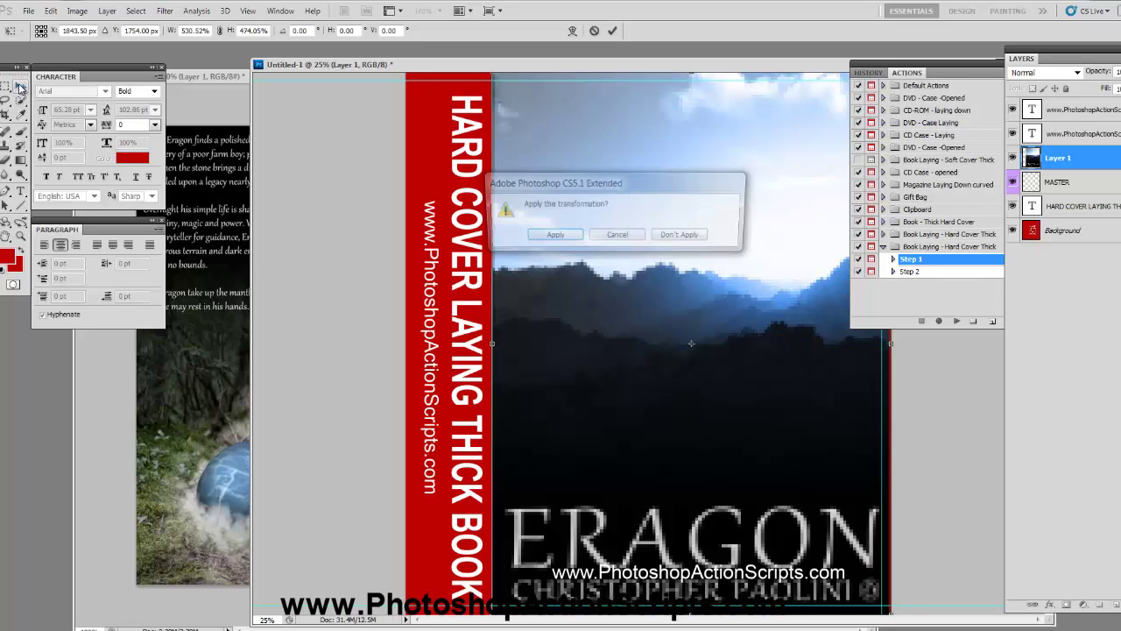
pyautogui.click(570, 238)
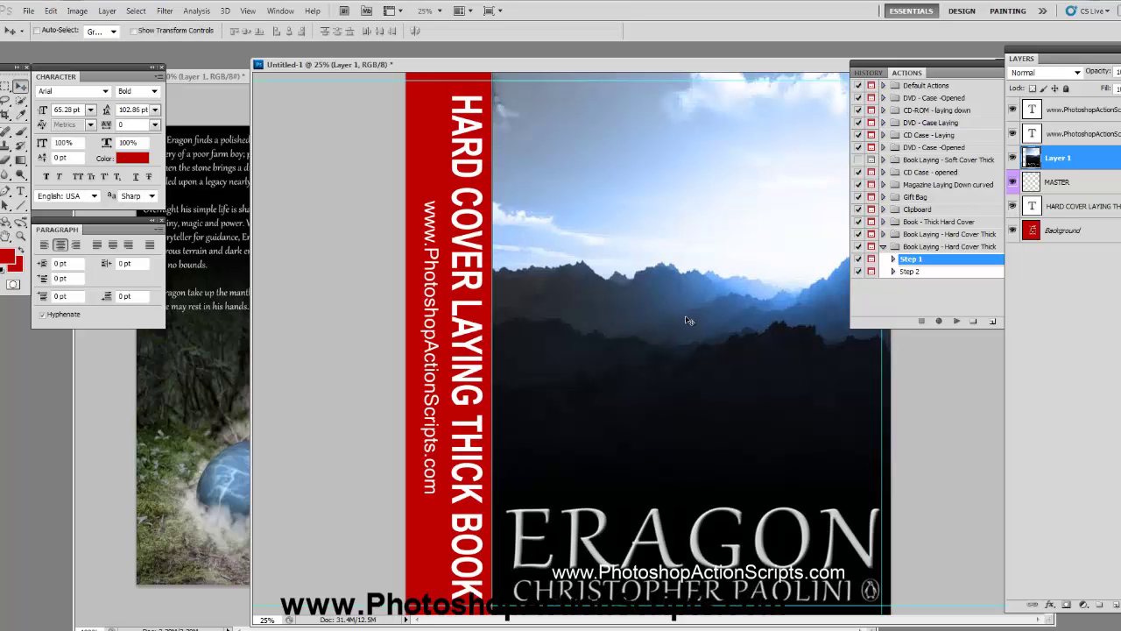
# - Select the spine on the Background layer of Eragon_Book.jpg and copy it to a new layer
pyautogui.click(213, 74)
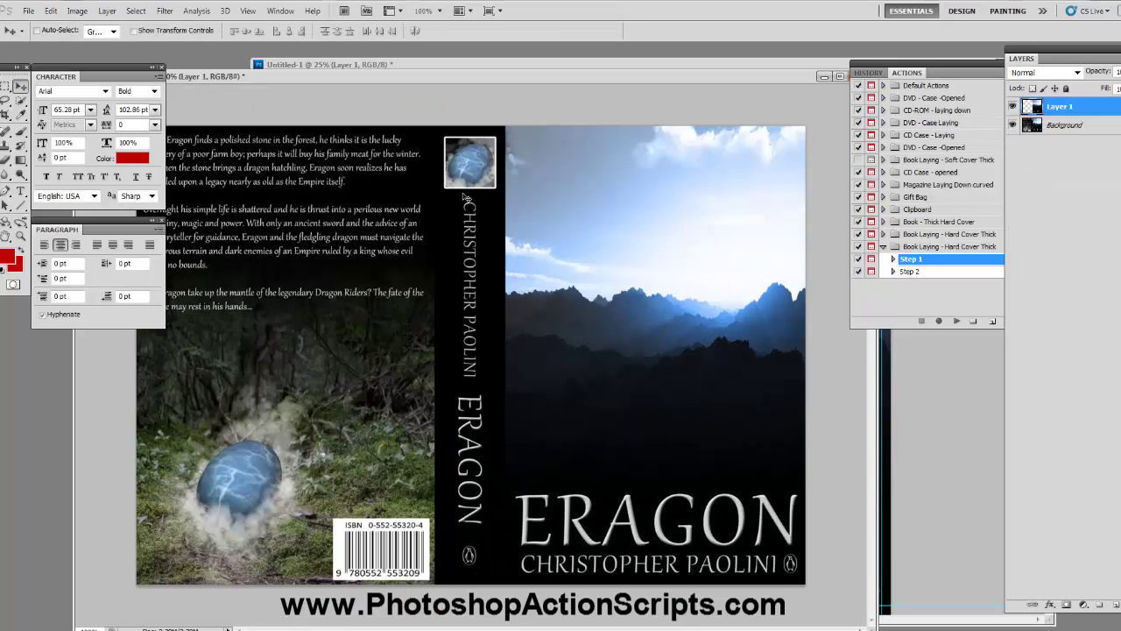
pyautogui.click(1068, 128)
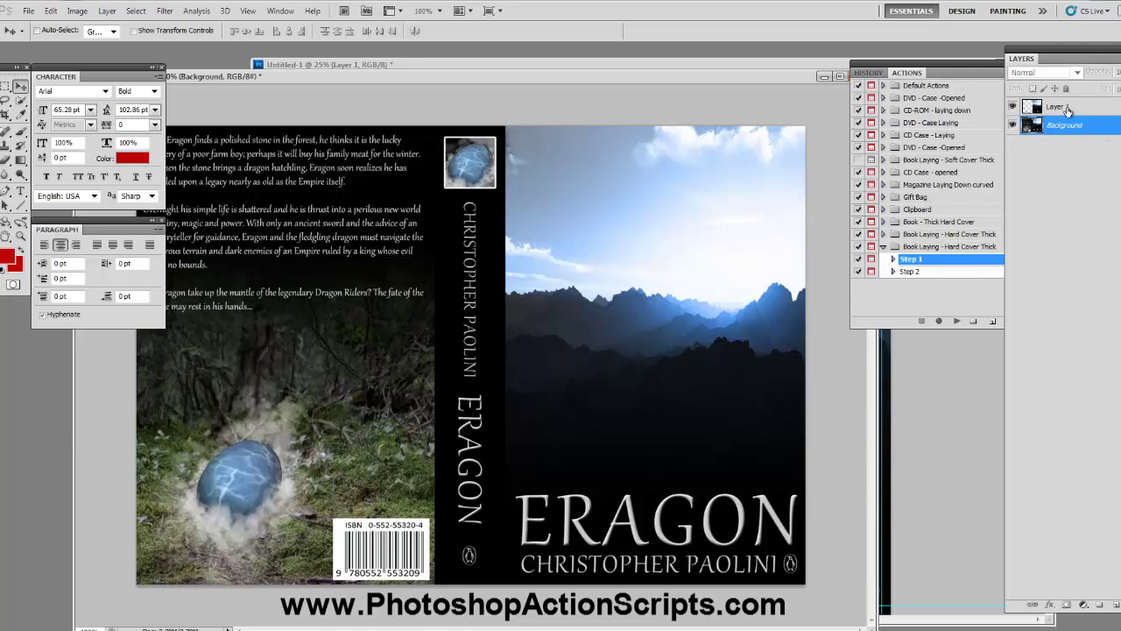
pyautogui.click(1068, 113)
pyautogui.click(1063, 128)
pyautogui.click(6, 86)
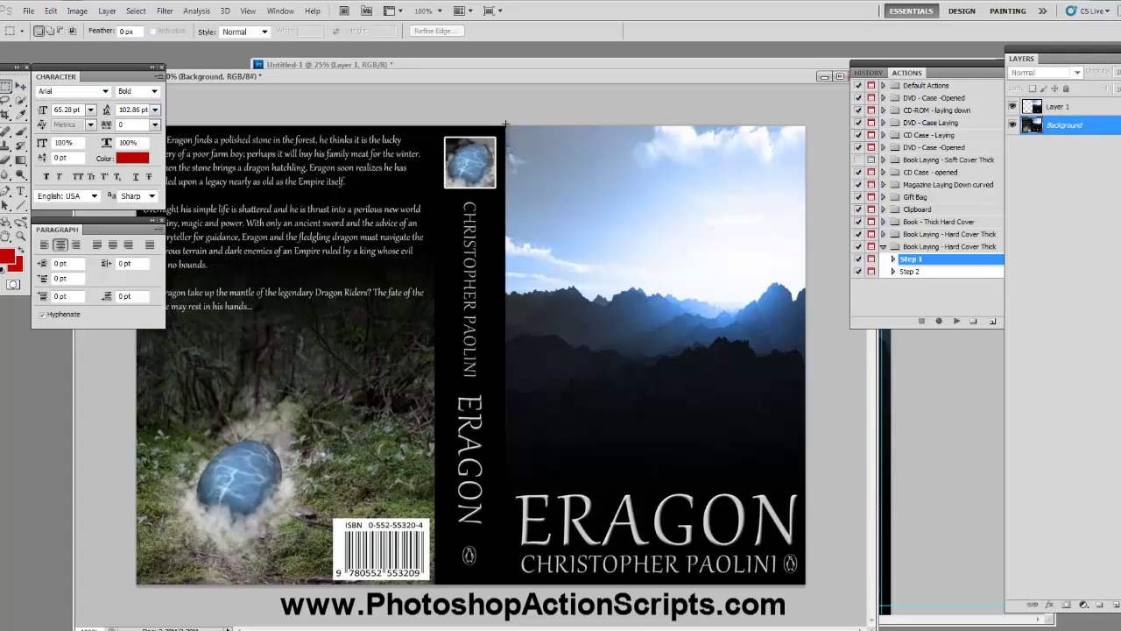
pyautogui.moveTo(477, 451); pyautogui.dragTo(436, 592)
pyautogui.rightClick(469, 264)
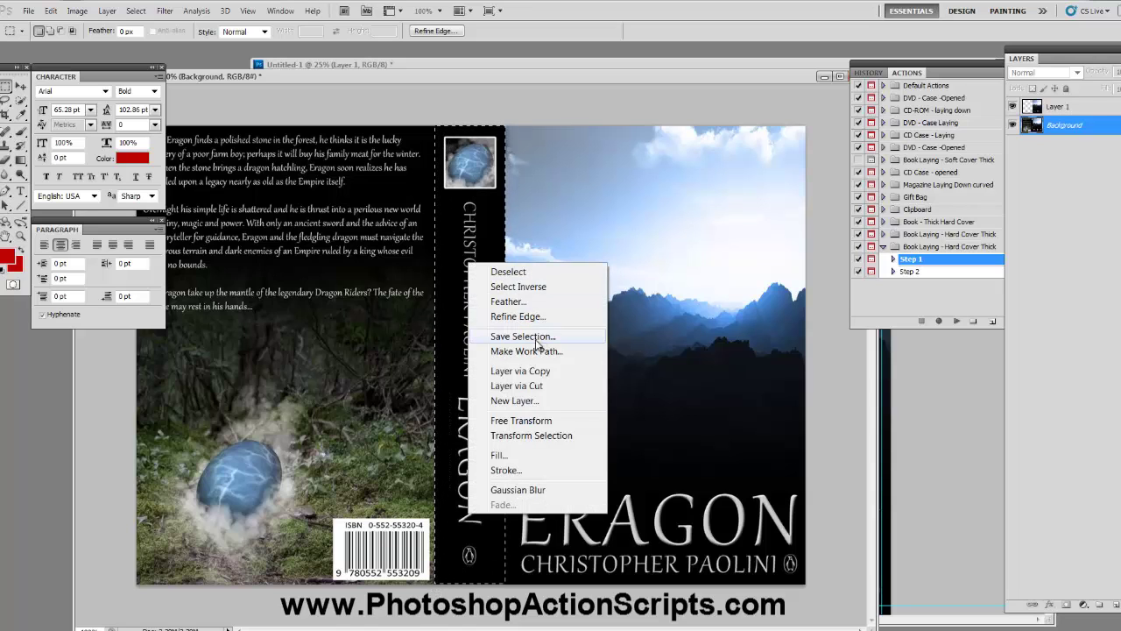
pyautogui.click(536, 371)
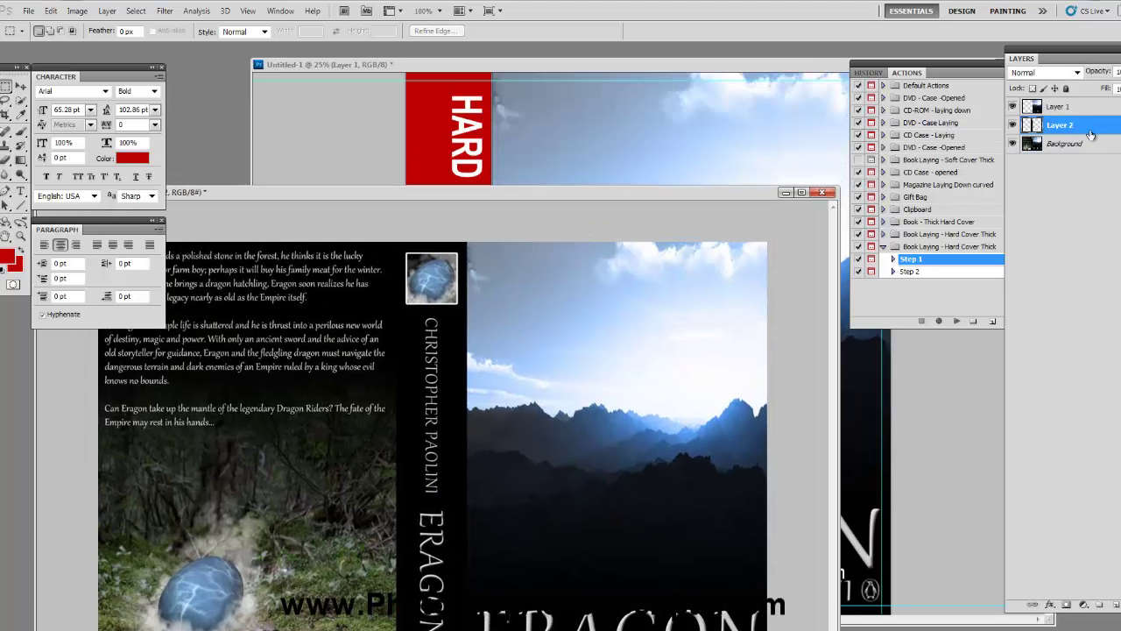
# - Copy the spine layer into the book template and align it to the top-left corner of the spine area
pyautogui.moveTo(1091, 134); pyautogui.dragTo(465, 132)
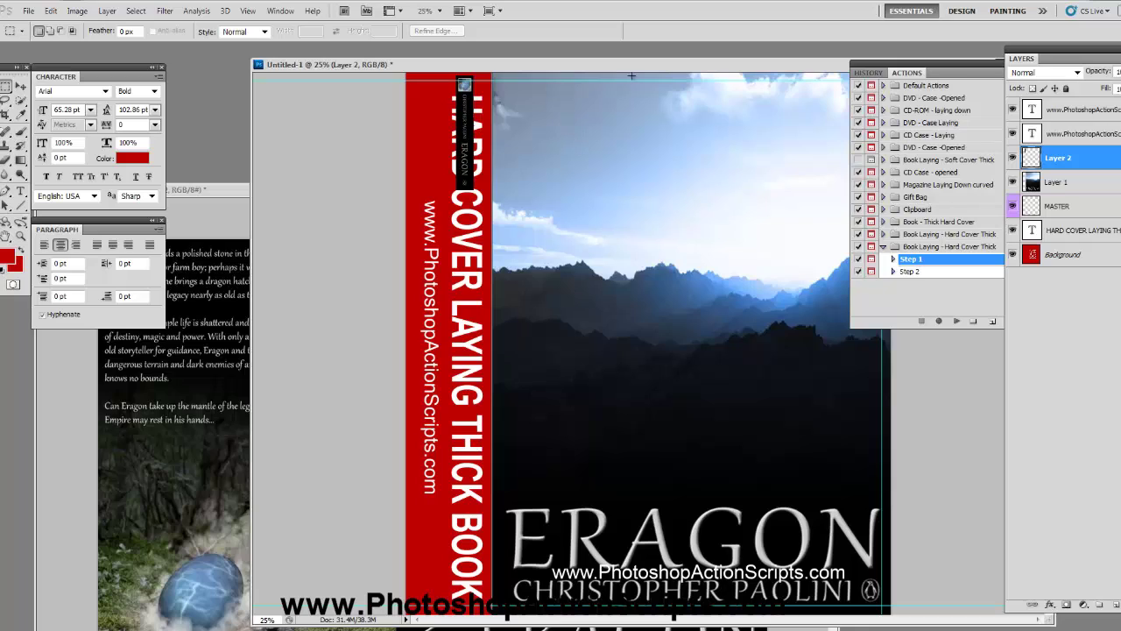
pyautogui.hotkey('ctrl', 't')
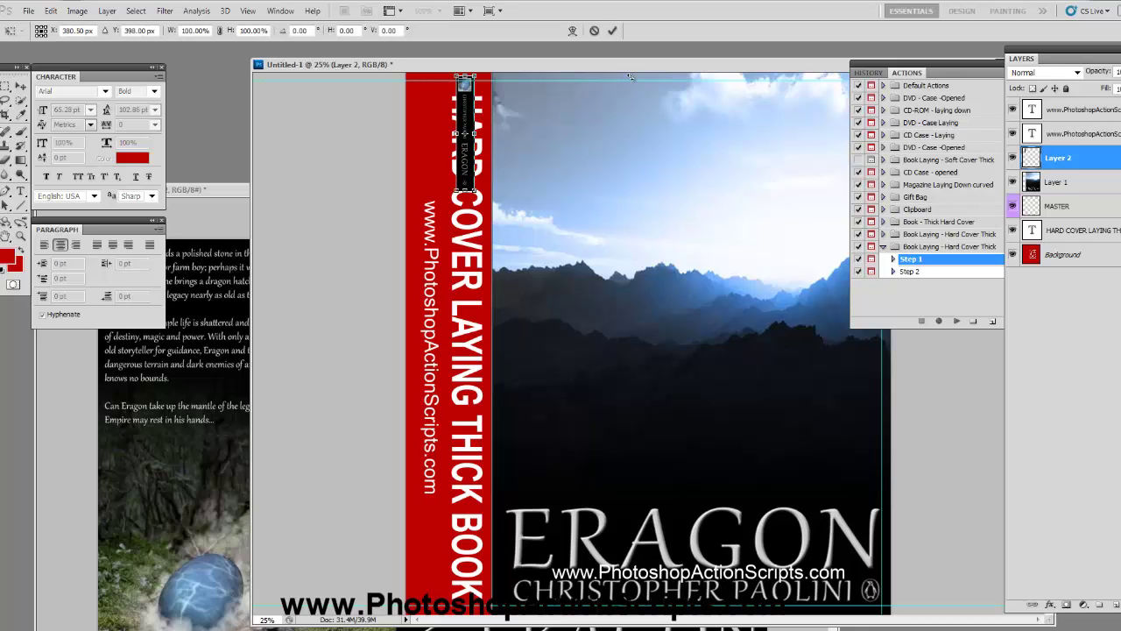
pyautogui.moveTo(471, 113); pyautogui.dragTo(423, 111)
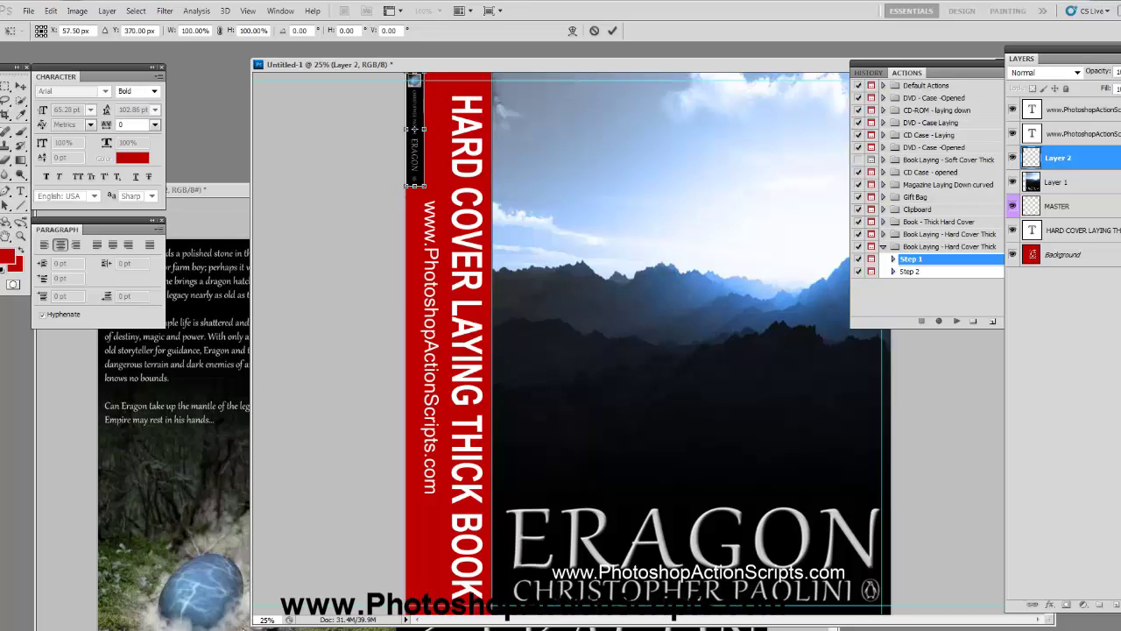
# - Scale the spine layer to about 484% wide and 474% high so it fills the template's spine area, and apply the transformation
pyautogui.click(266, 619)
pyautogui.write('12')
pyautogui.press('Return')
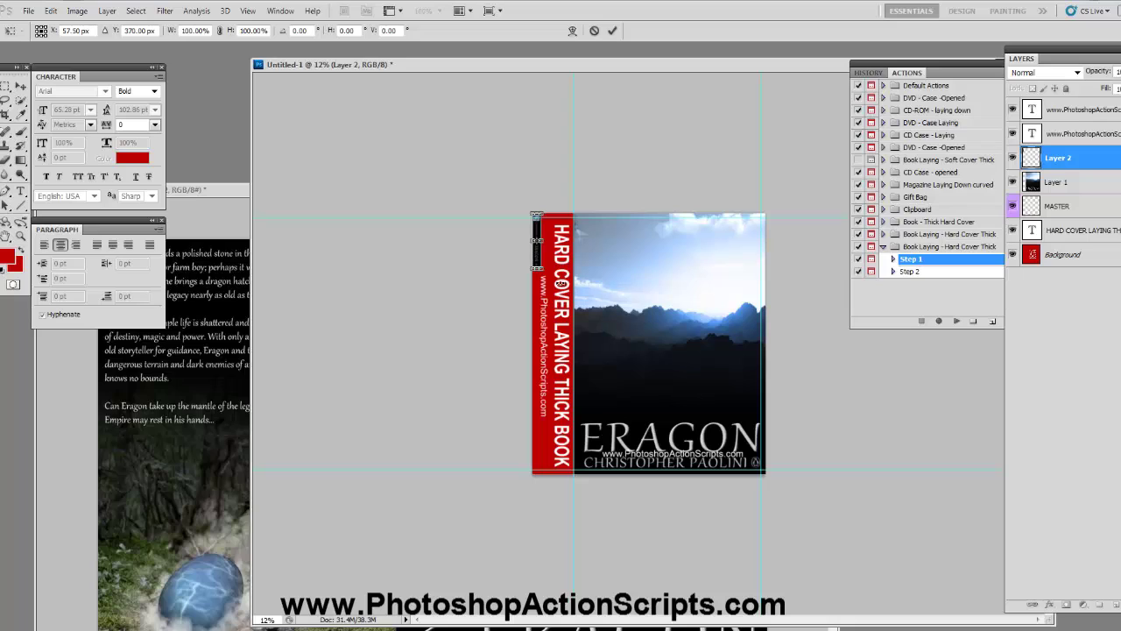
pyautogui.moveTo(543, 270); pyautogui.dragTo(574, 476)
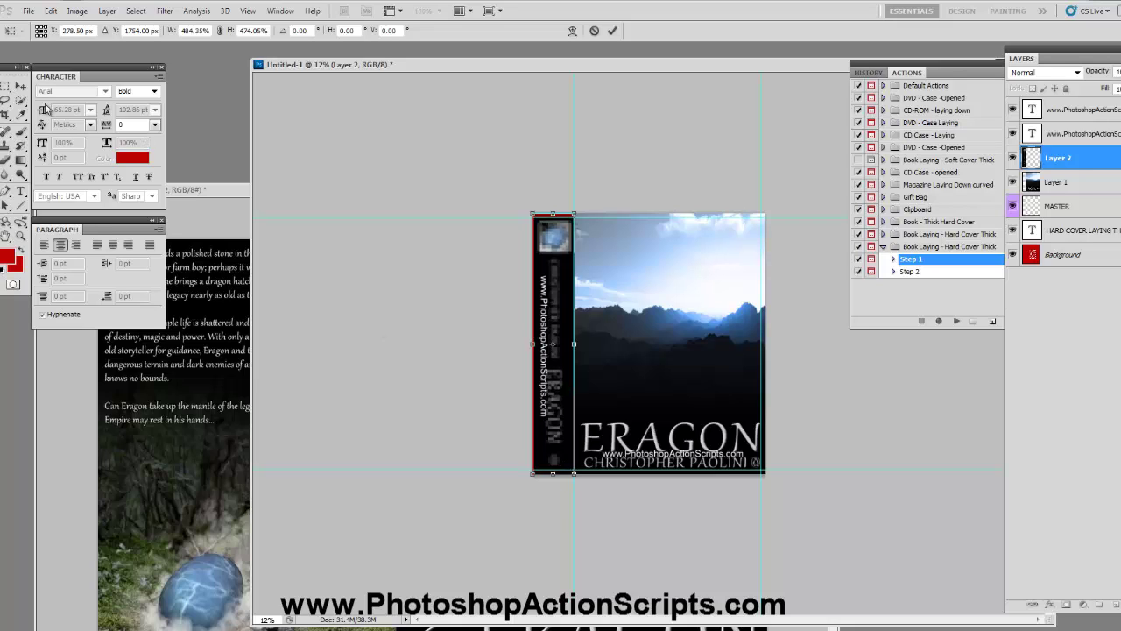
pyautogui.click(19, 85)
pyautogui.click(557, 236)
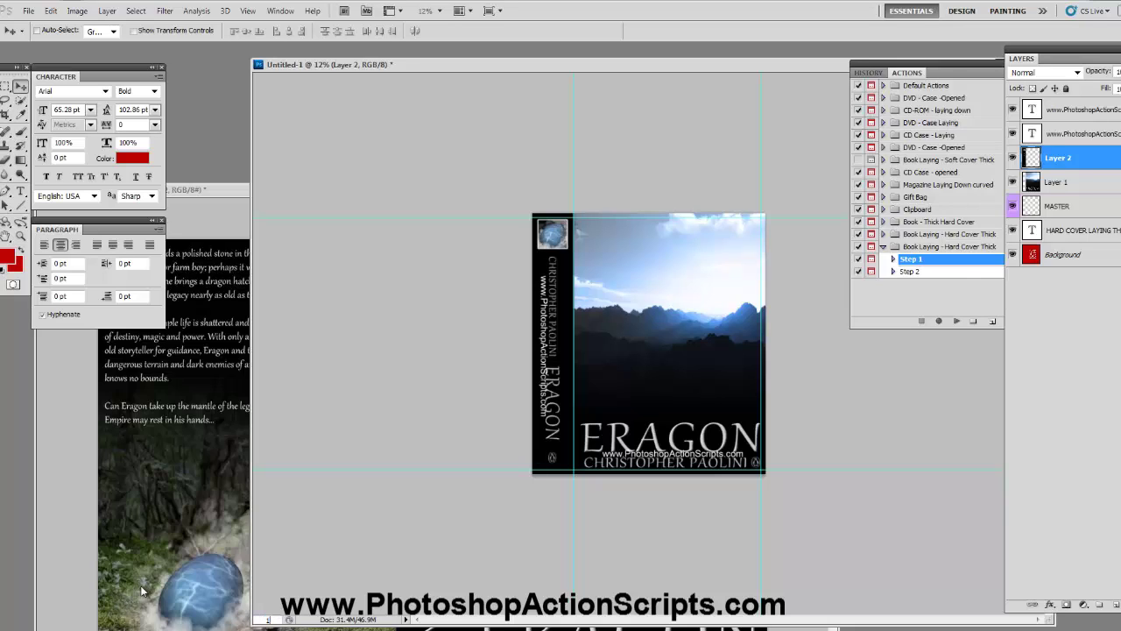
pyautogui.hotkey('ctrl', '1')
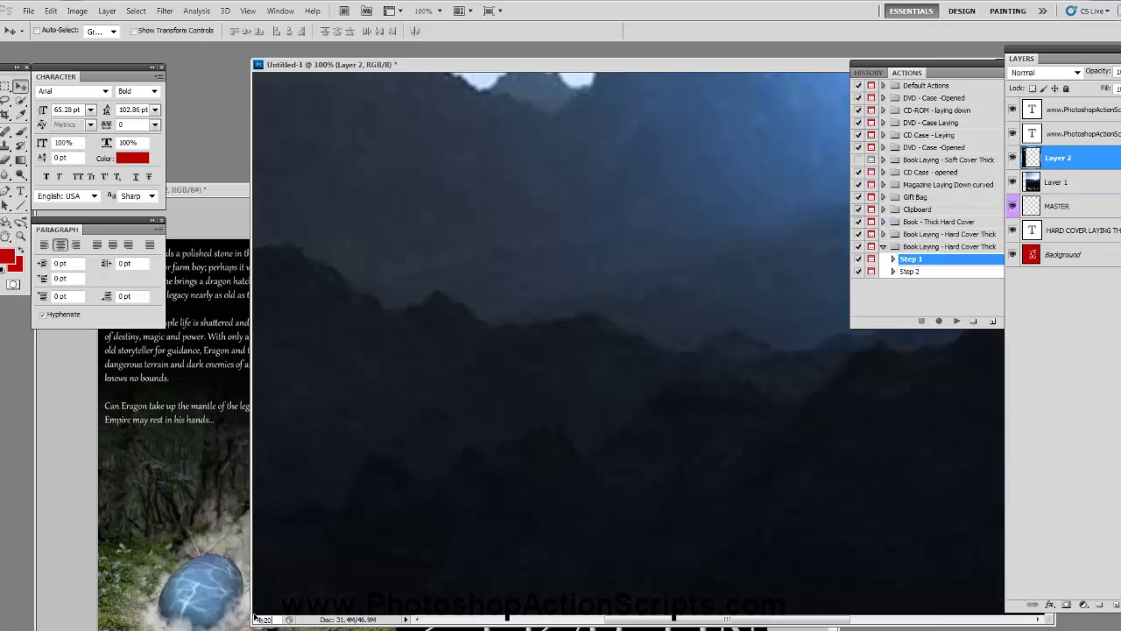
# - Run Step 2 of the "Book Laying - Hard Cover Thick" action on the template to render the 3D book, and close its final message
pyautogui.press('Return')
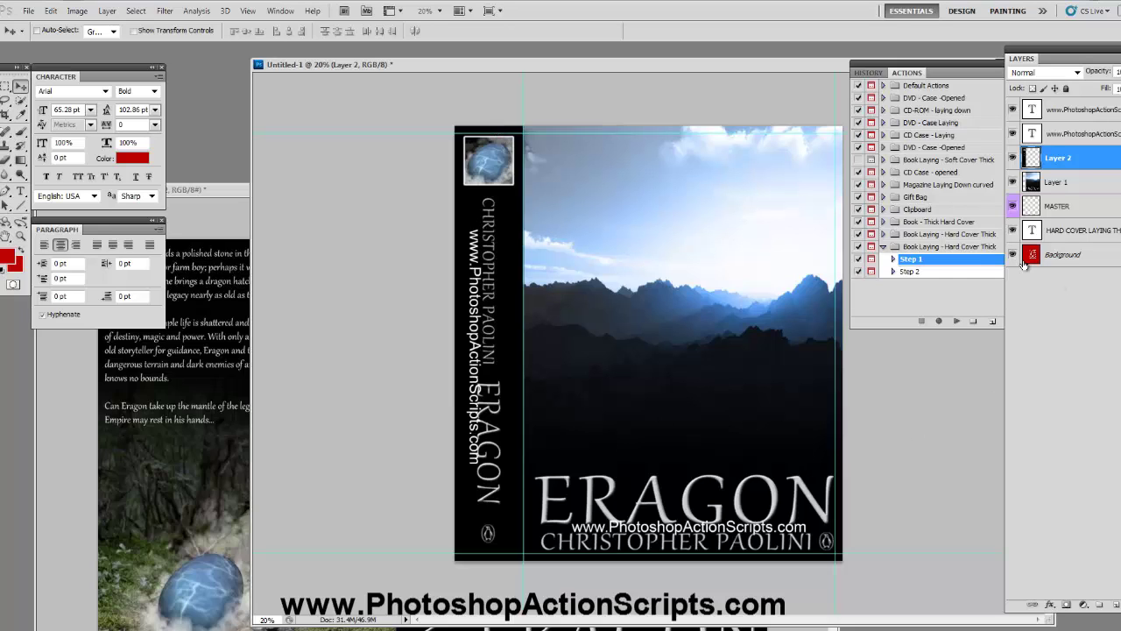
pyautogui.click(915, 271)
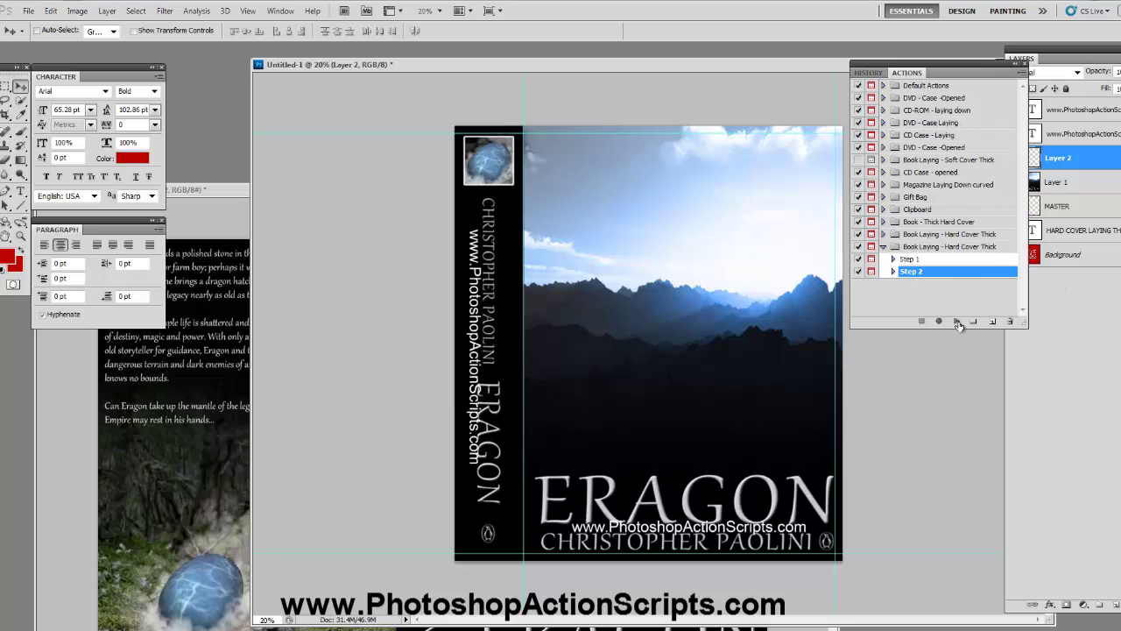
pyautogui.click(957, 322)
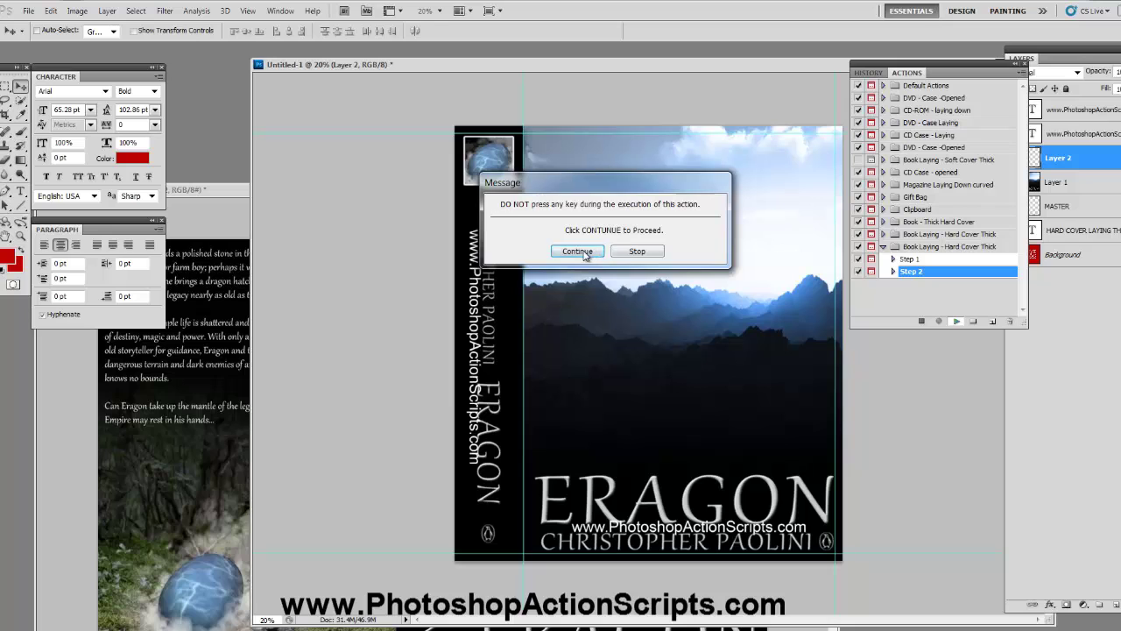
pyautogui.click(579, 251)
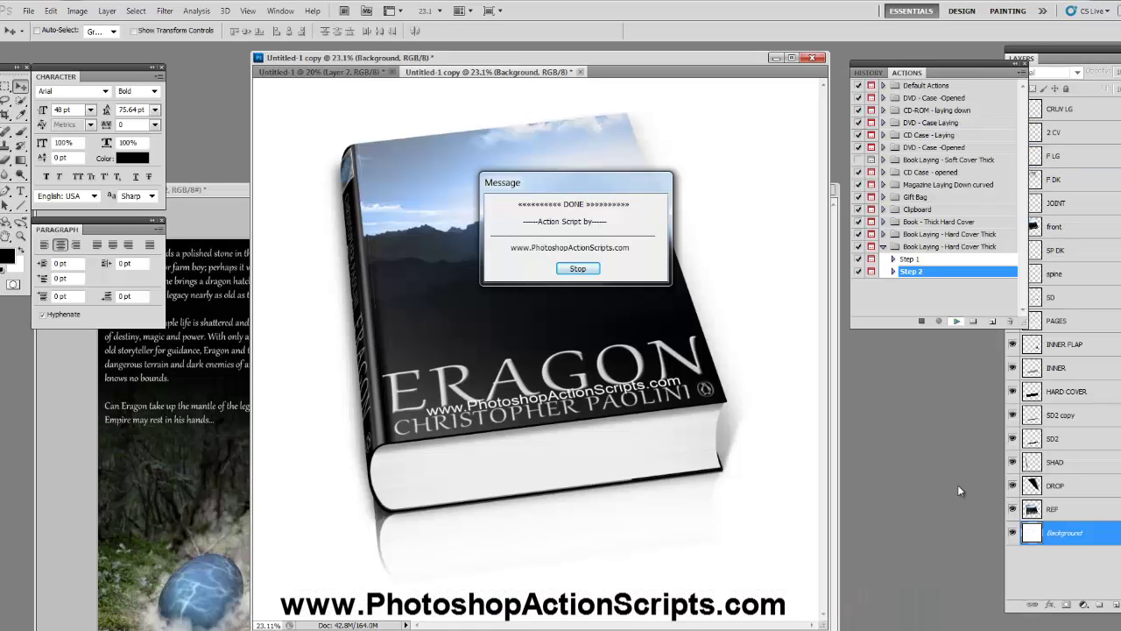
pyautogui.click(583, 271)
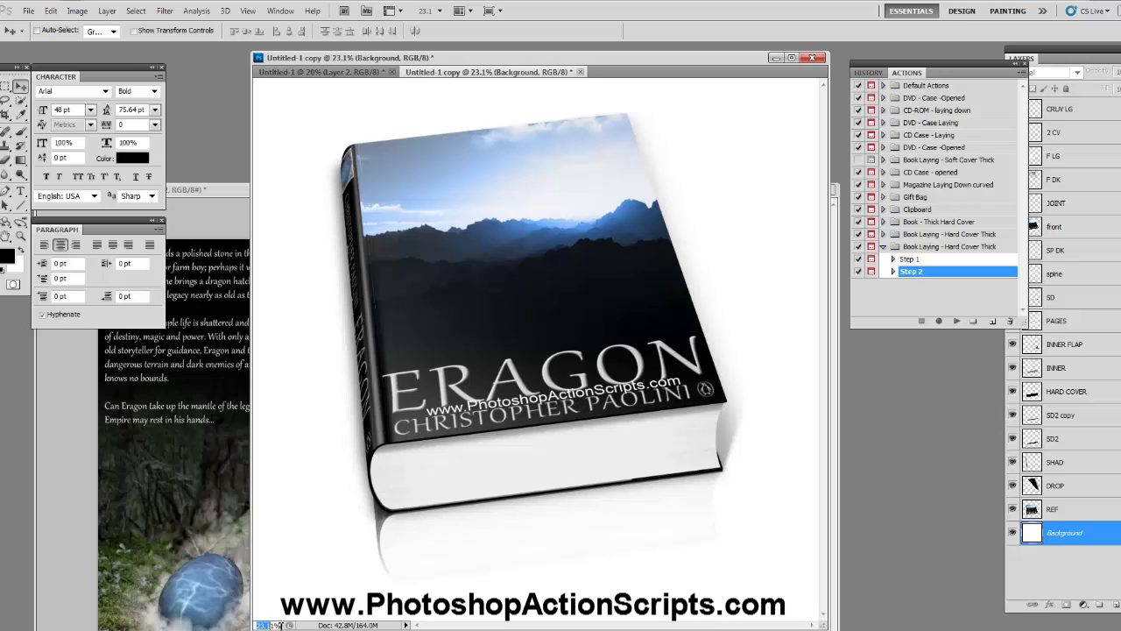
pyautogui.moveTo(279, 625); pyautogui.dragTo(282, 626)
pyautogui.click(628, 411)
pyautogui.click(791, 456)
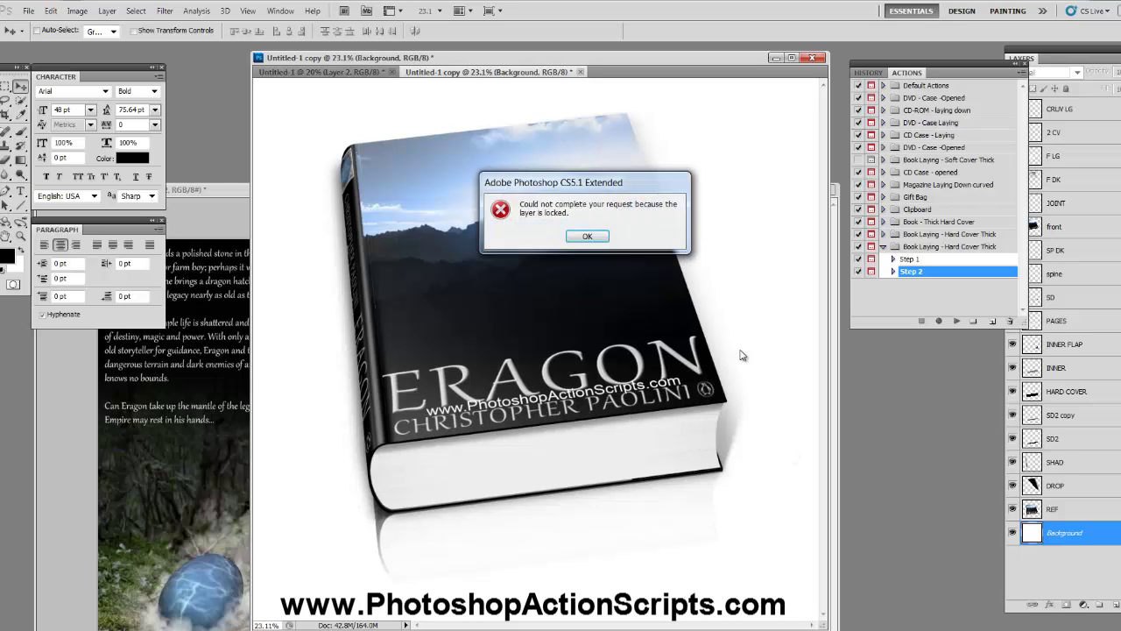
pyautogui.click(604, 239)
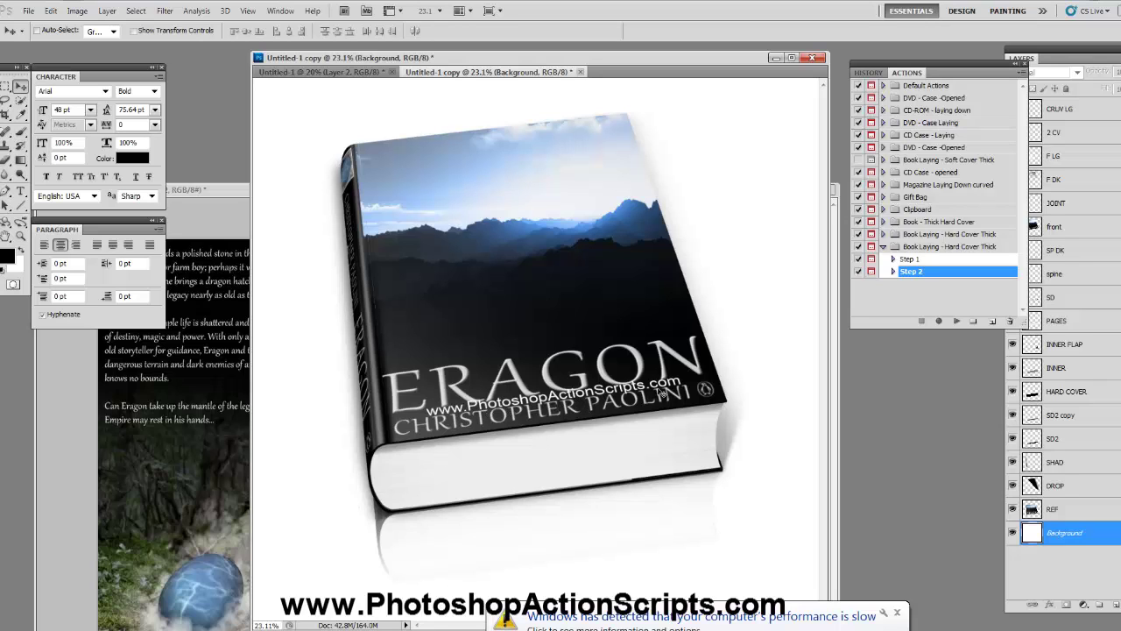
# - Return to the Untitled-1 template and move the spine and front cover layers above the two website text layers
pyautogui.click(333, 74)
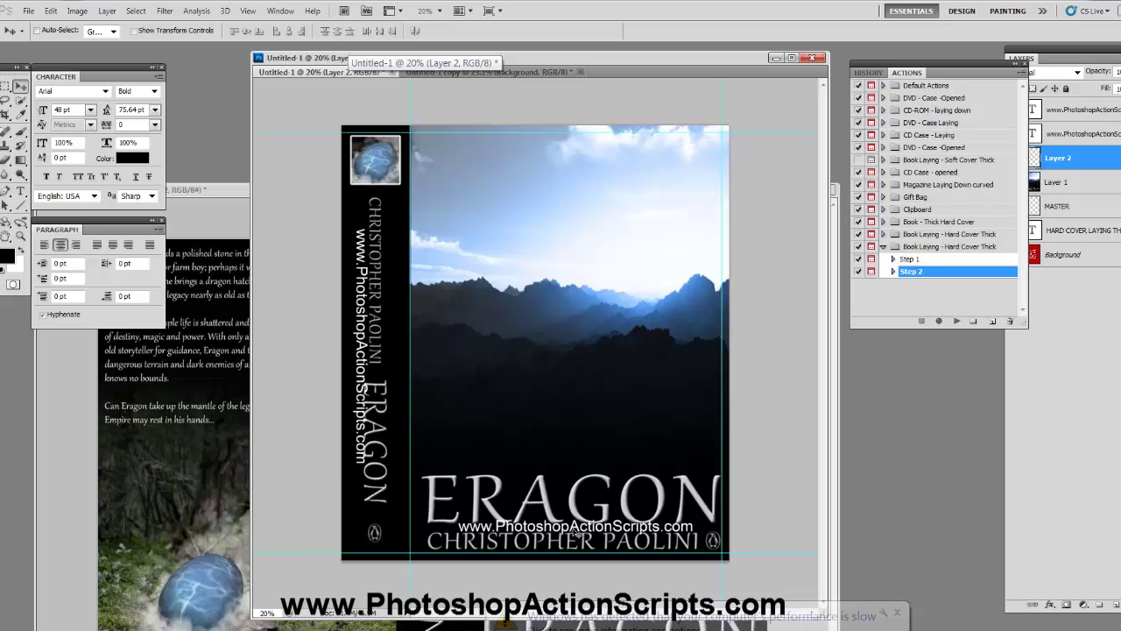
pyautogui.moveTo(945, 73); pyautogui.dragTo(895, 101)
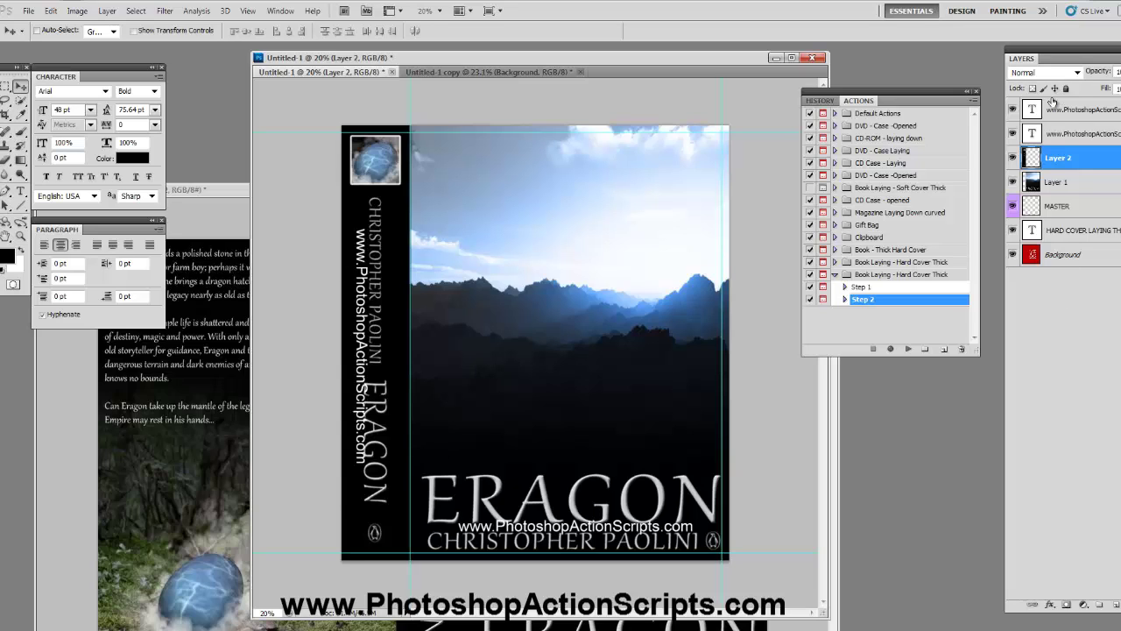
pyautogui.moveTo(1062, 161); pyautogui.dragTo(1059, 135)
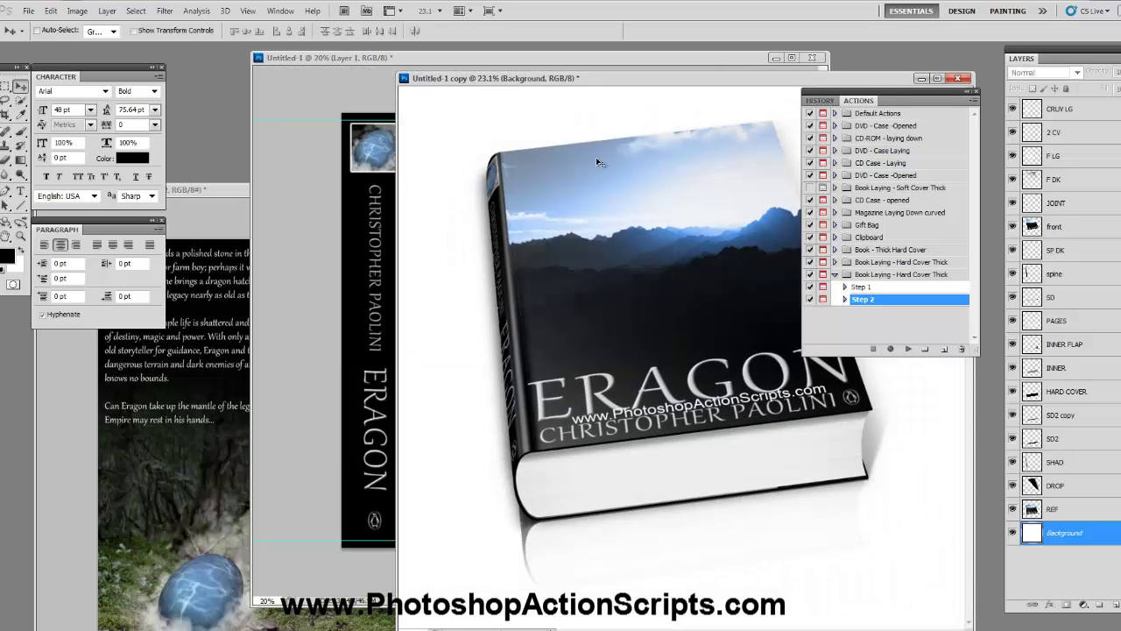
# - Close the rendered "Untitled-1 copy" without saving and run the Step 2 action again on the reordered template, through its final message
pyautogui.click(967, 79)
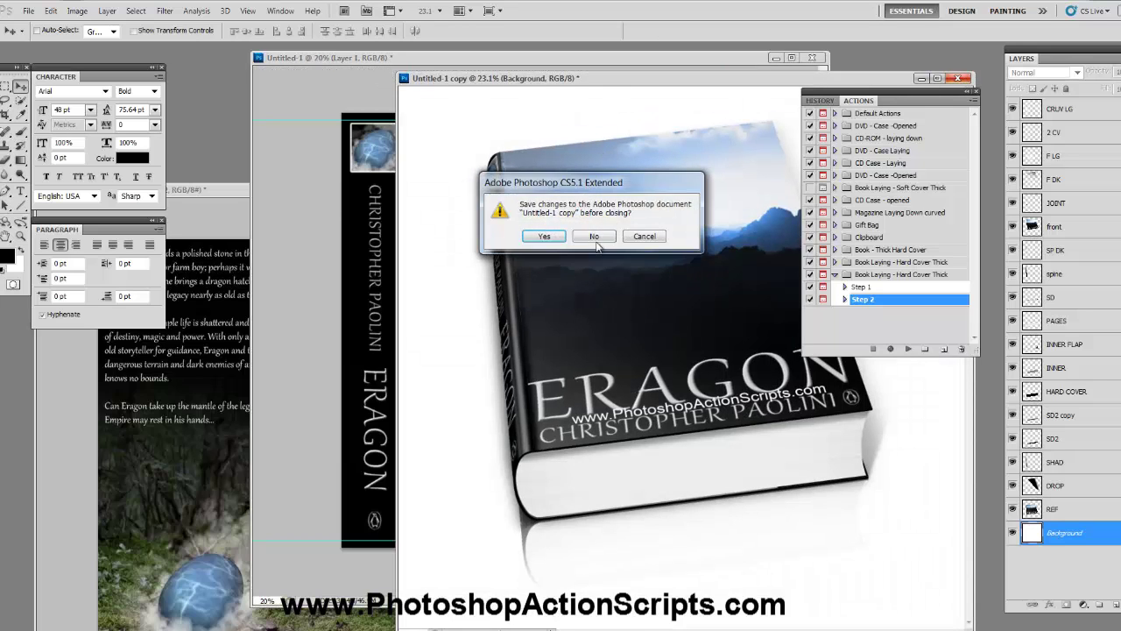
pyautogui.click(595, 235)
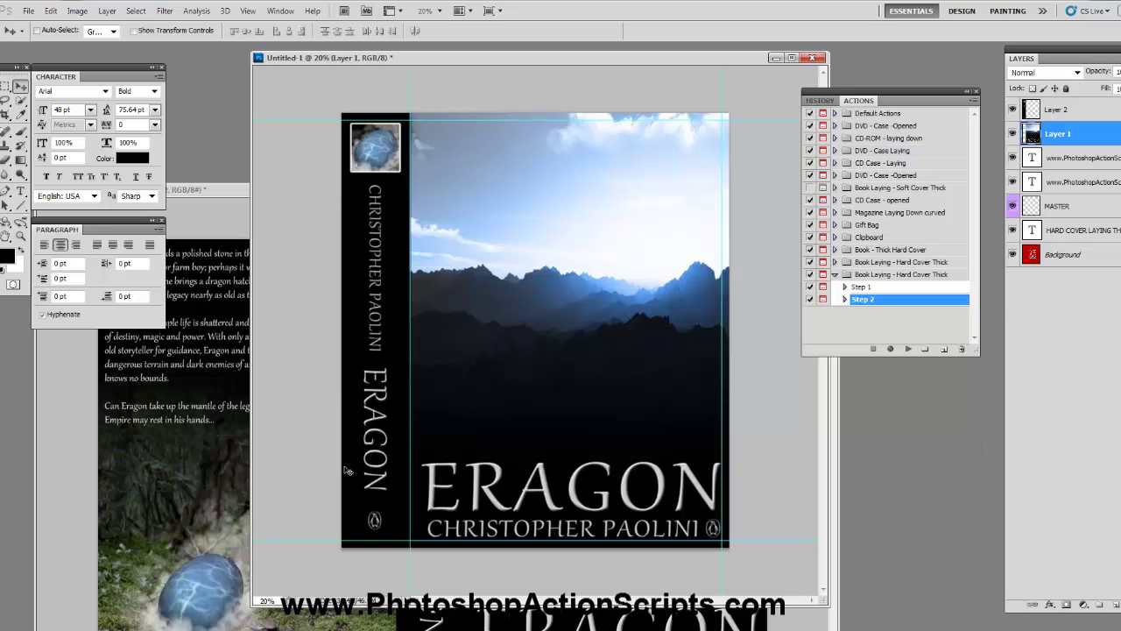
pyautogui.click(911, 353)
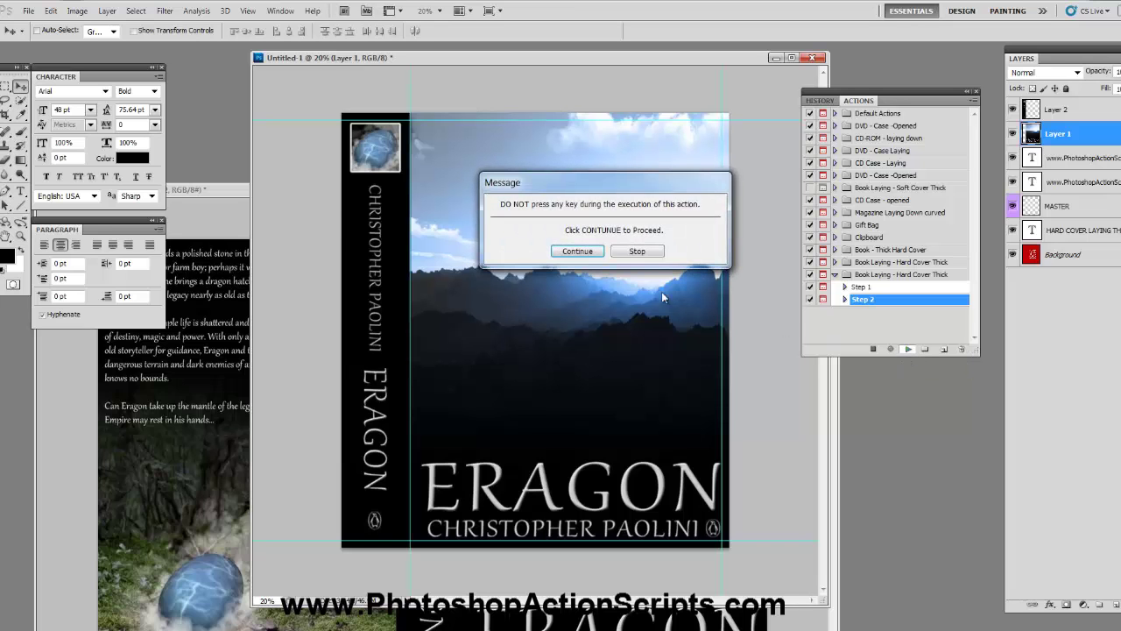
pyautogui.click(577, 252)
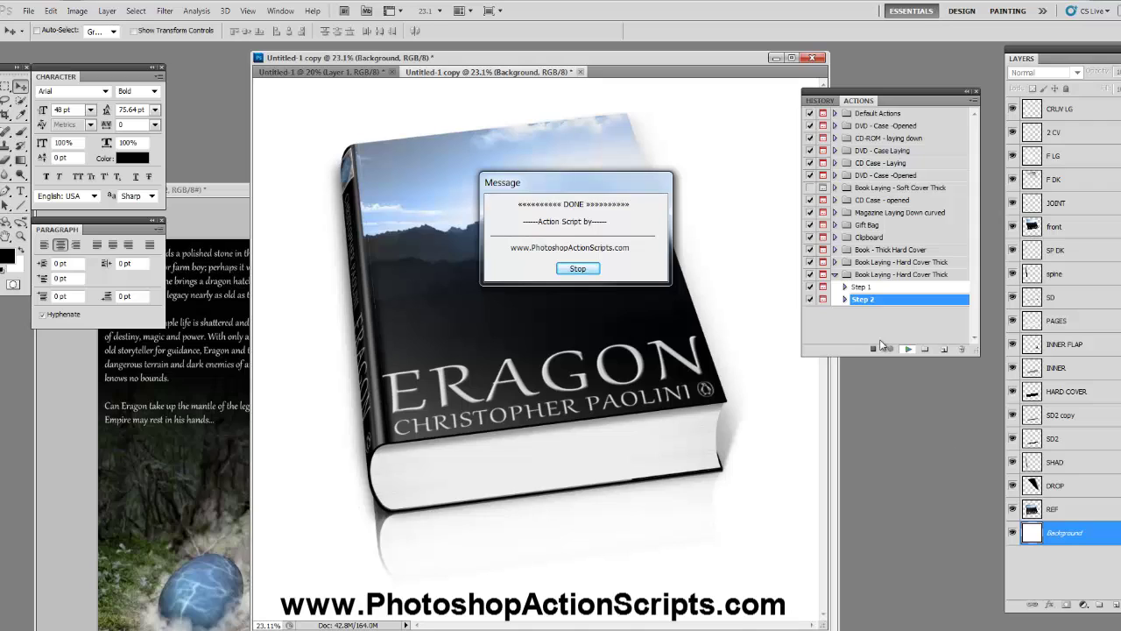
pyautogui.click(578, 269)
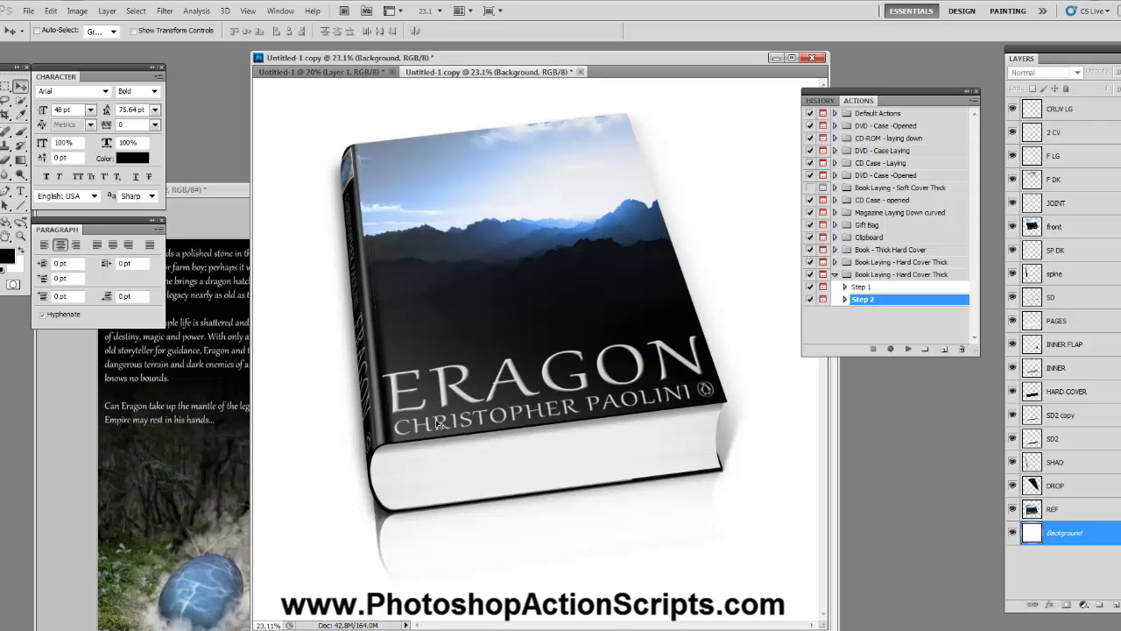
# - Resize the rendered book image to a width of 600 pixels with proportions constrained
pyautogui.click(261, 625)
pyautogui.click(79, 11)
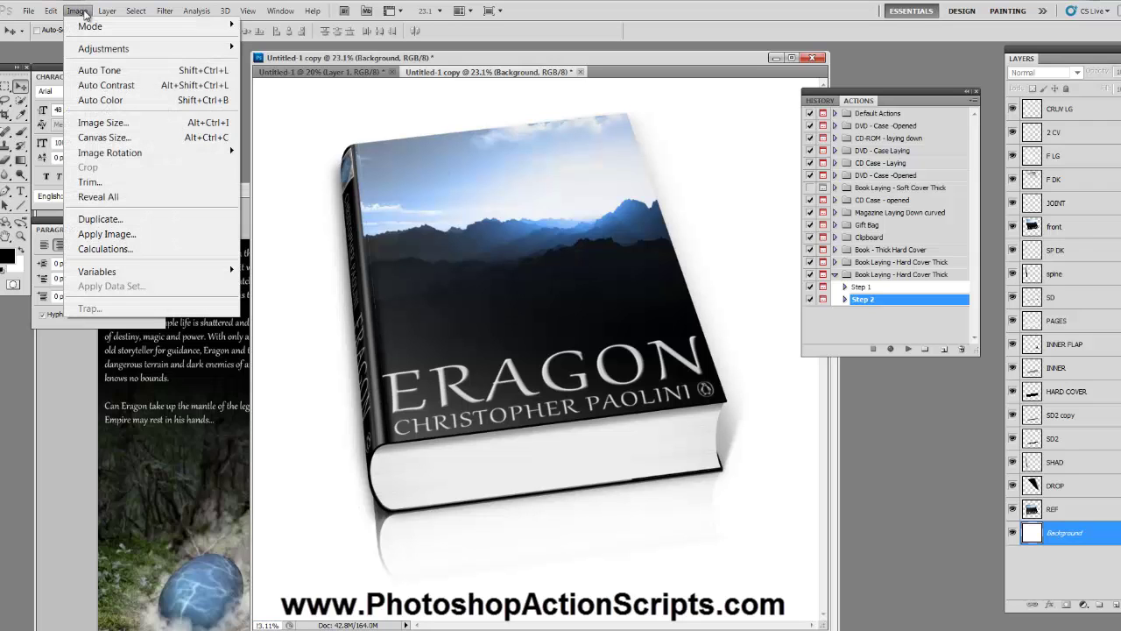
pyautogui.click(103, 122)
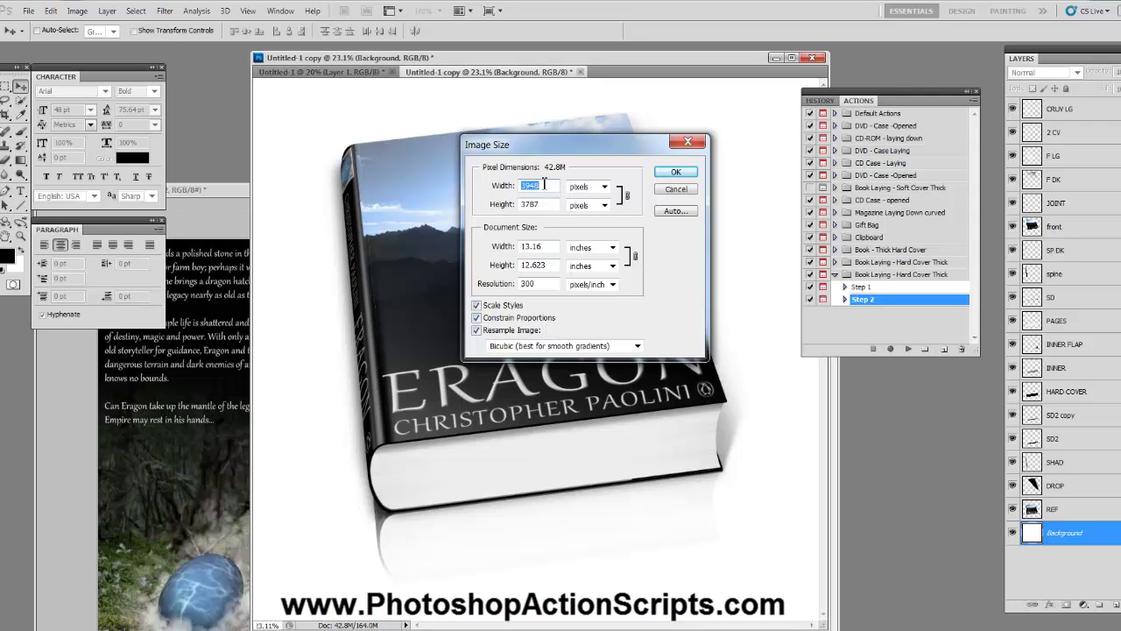
pyautogui.write('600')
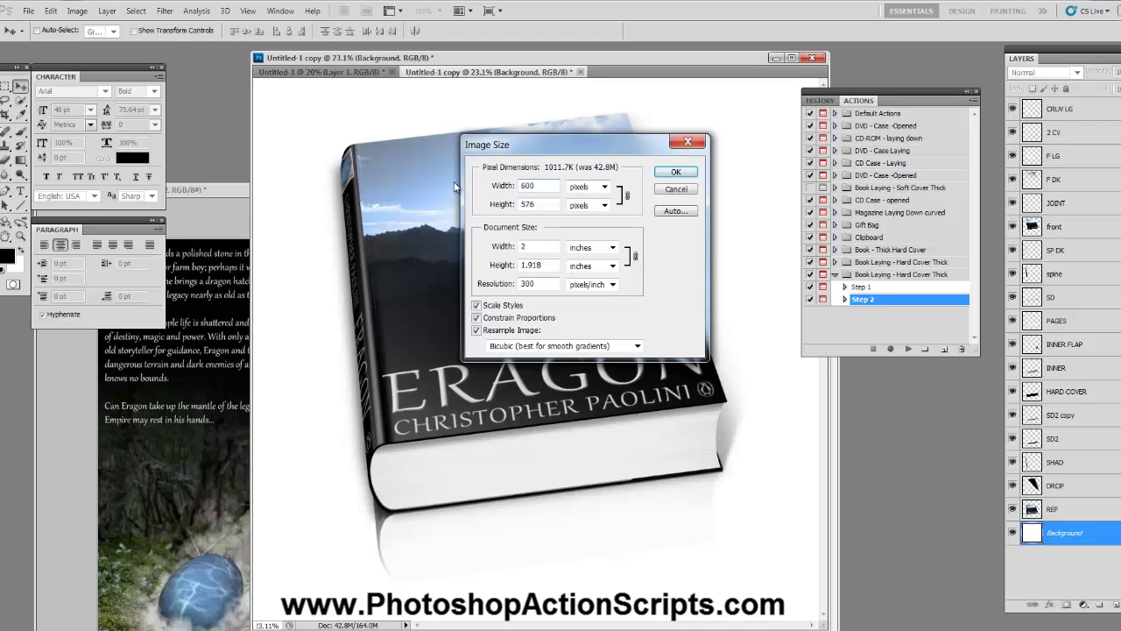
pyautogui.press('Return')
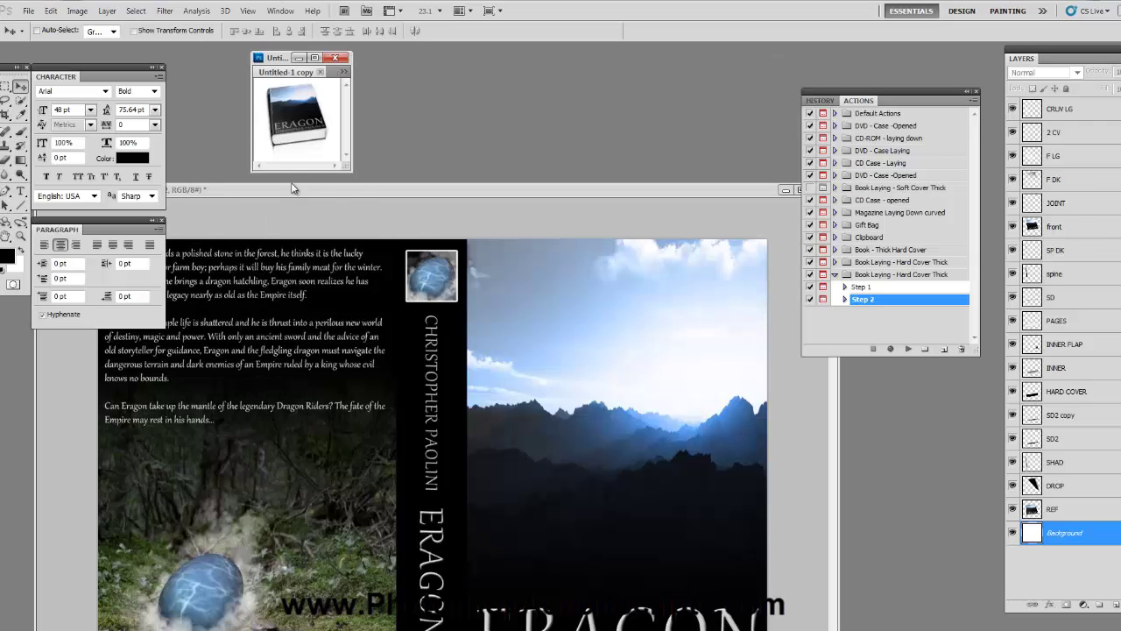
# - Enlarge the document window of the resized mockup and display it at 100% zoom
pyautogui.moveTo(354, 172); pyautogui.dragTo(606, 359)
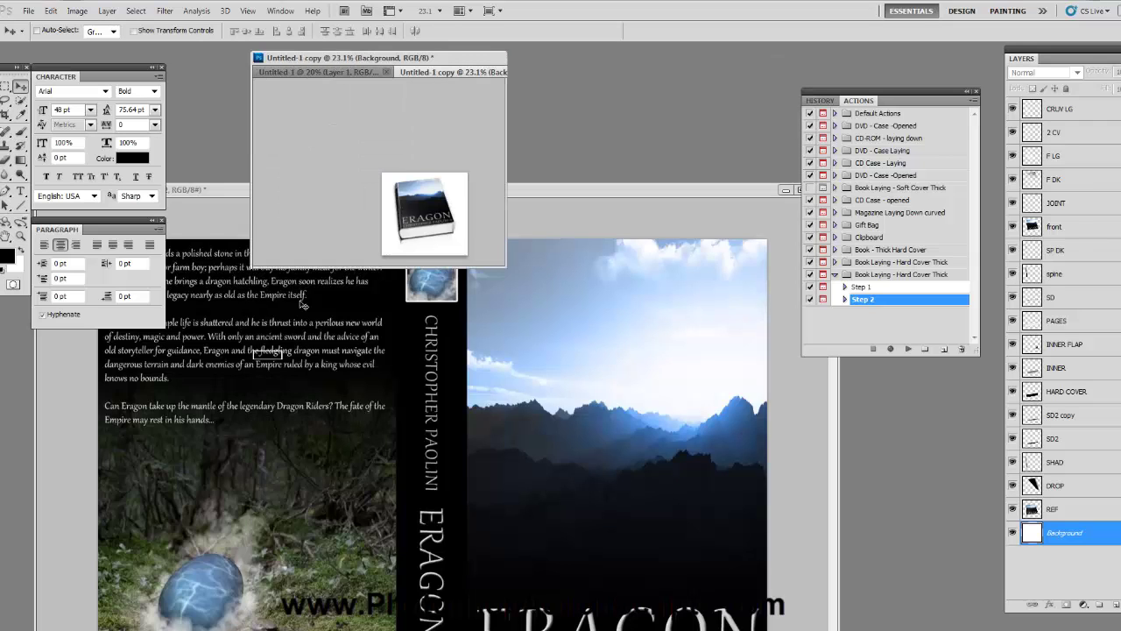
pyautogui.write('100')
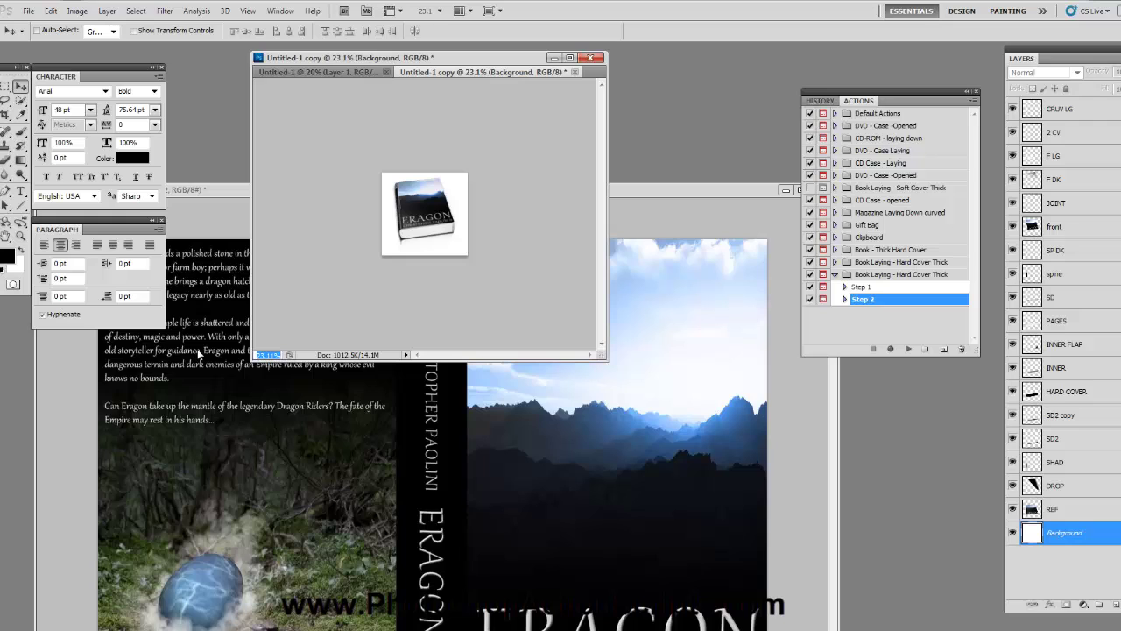
pyautogui.press('Return')
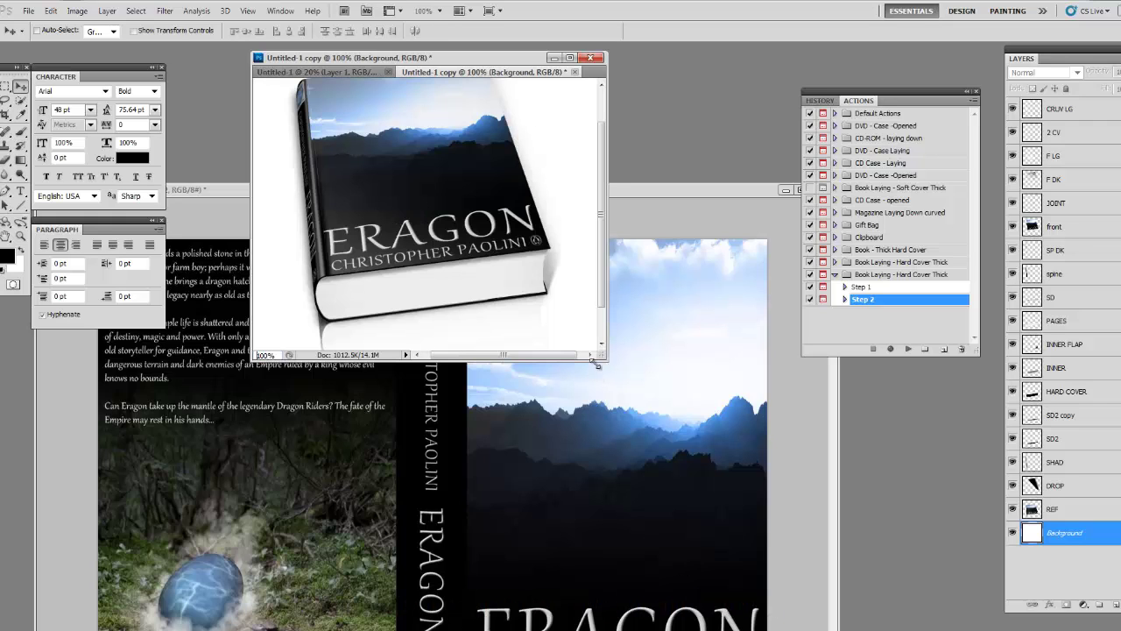
pyautogui.moveTo(606, 359); pyautogui.dragTo(611, 362)
pyautogui.moveTo(758, 543); pyautogui.dragTo(763, 555)
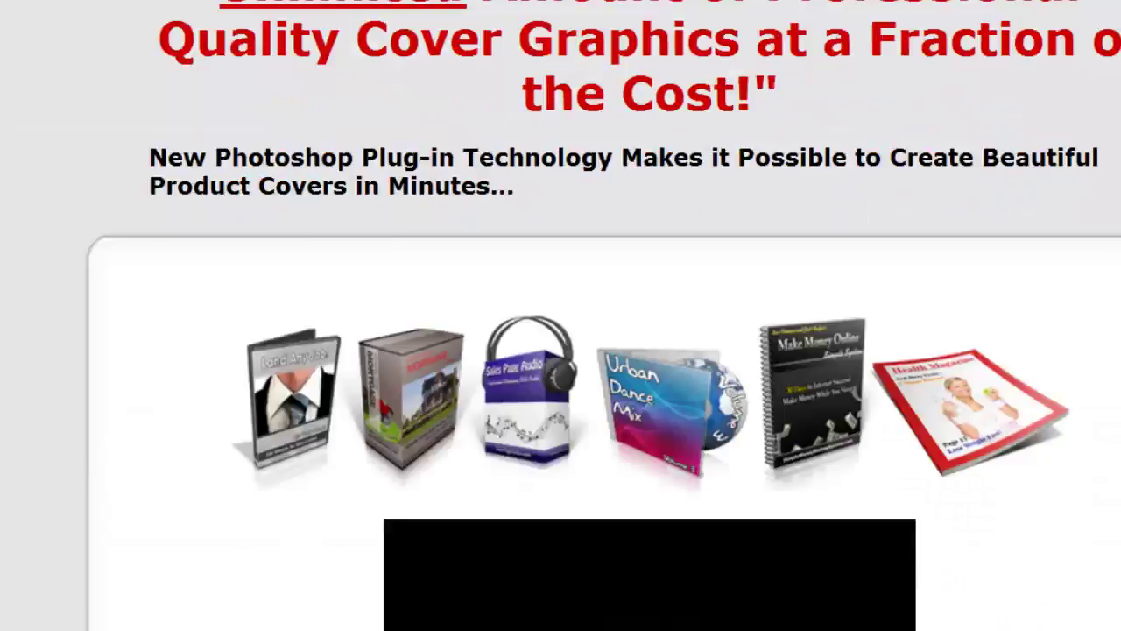
pyautogui.scroll(-15, 561, 316)
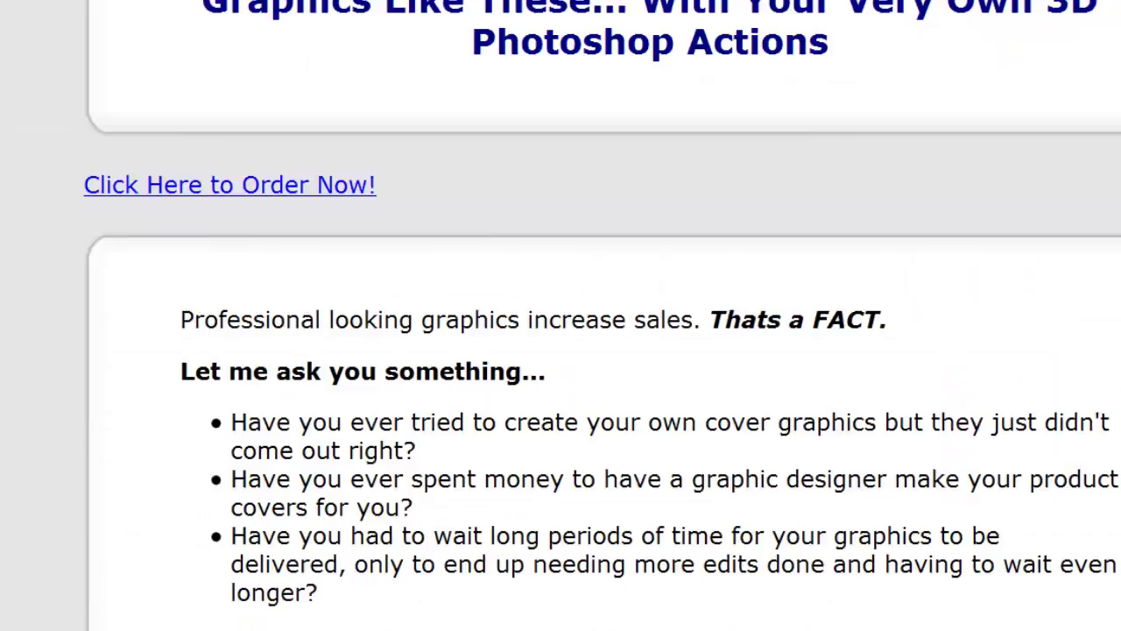
pyautogui.scroll(-20, 560, 315)
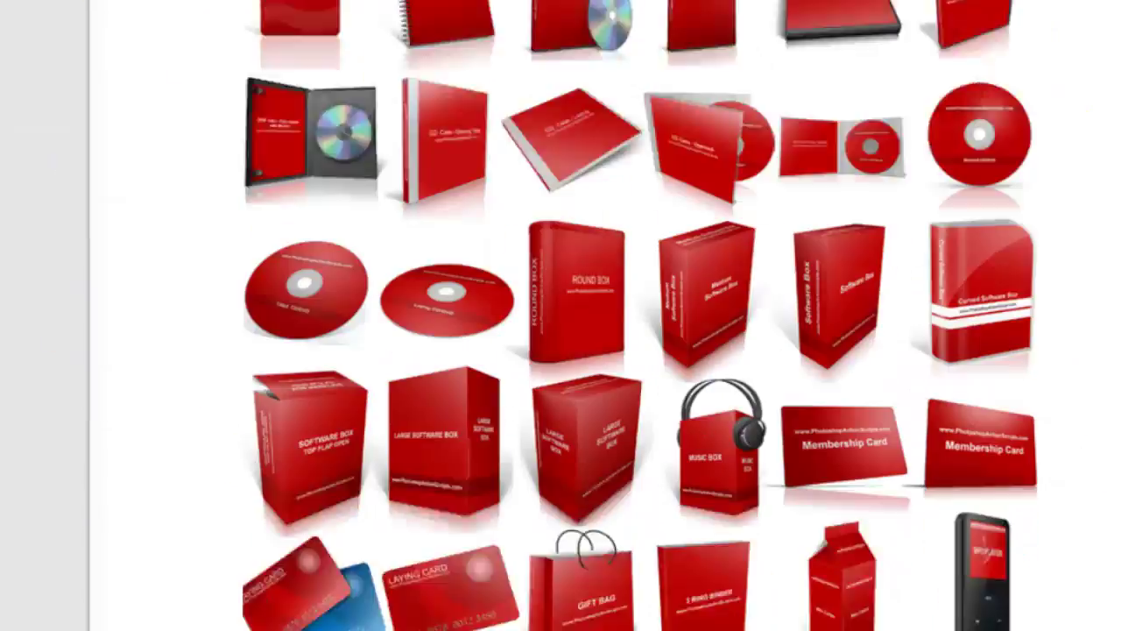